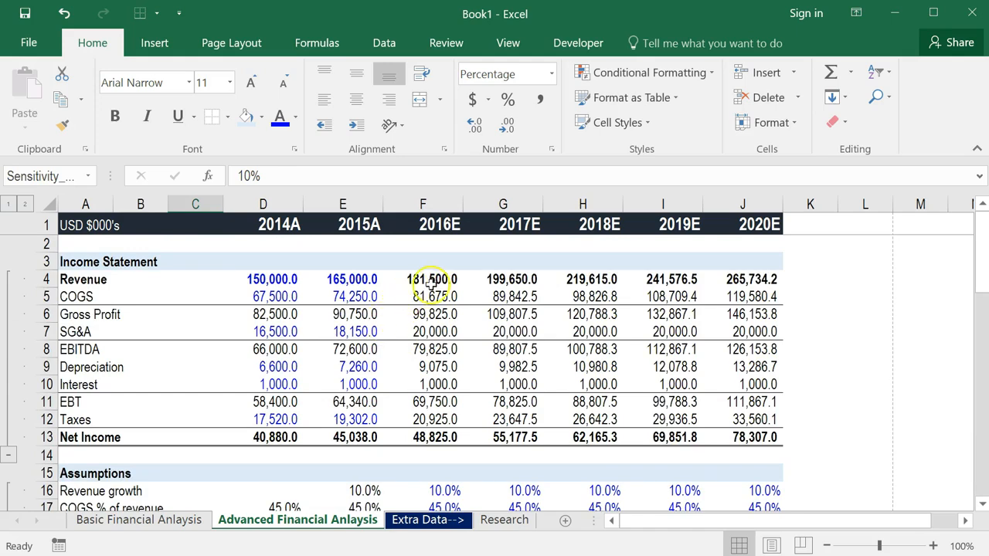
# Step: Highlight the 2016E to 2020E income statement forecasts and look over the Assumptions section they depend on
pyautogui.moveTo(429, 280); pyautogui.dragTo(723, 415)
pyautogui.scroll(-6, 551, 359)
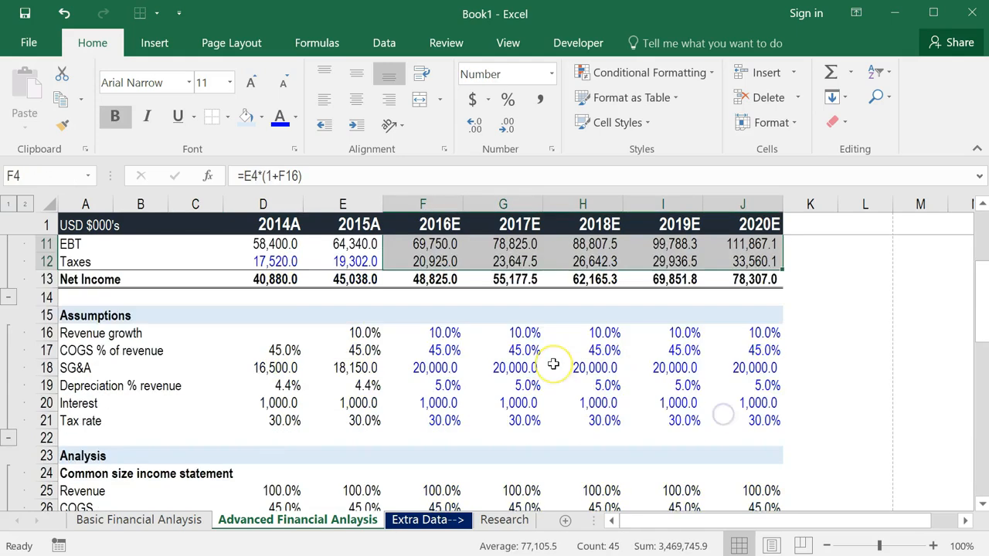
pyautogui.scroll(6, 551, 362)
# Step: Open Go To Special for the whole sheet, starting from the empty cell C2
pyautogui.click(197, 244)
pyautogui.scroll(-1, 293, 433)
pyautogui.scroll(1, 265, 331)
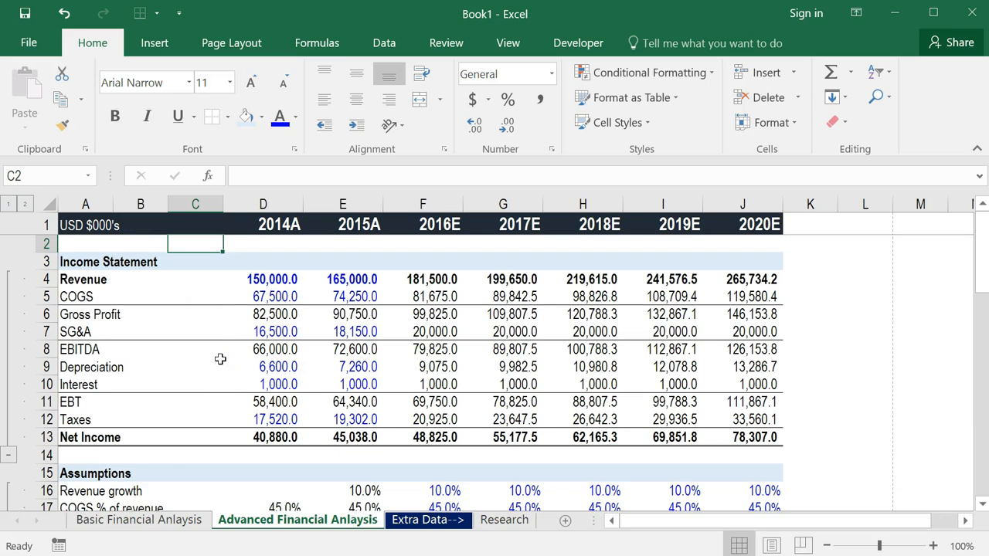
pyautogui.press('alt')
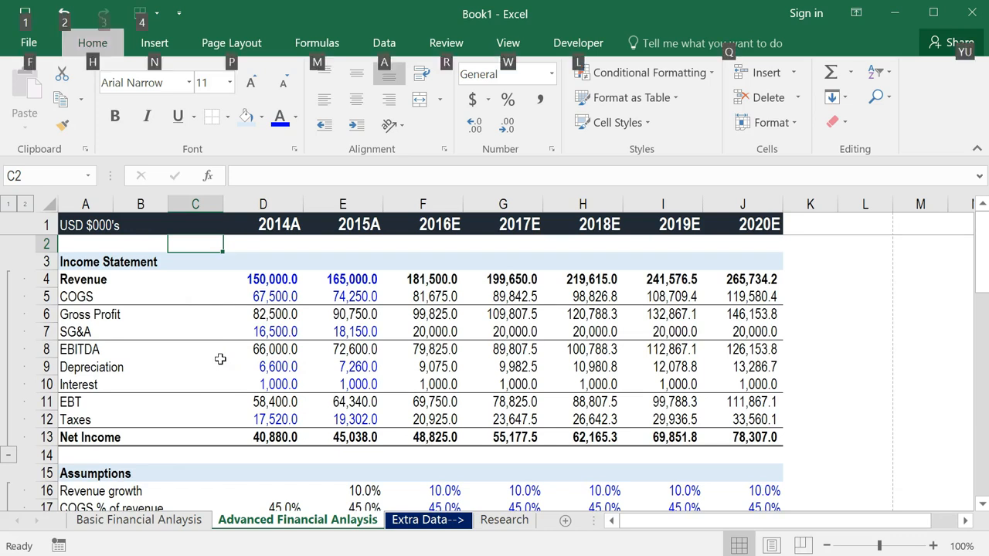
pyautogui.press('h')
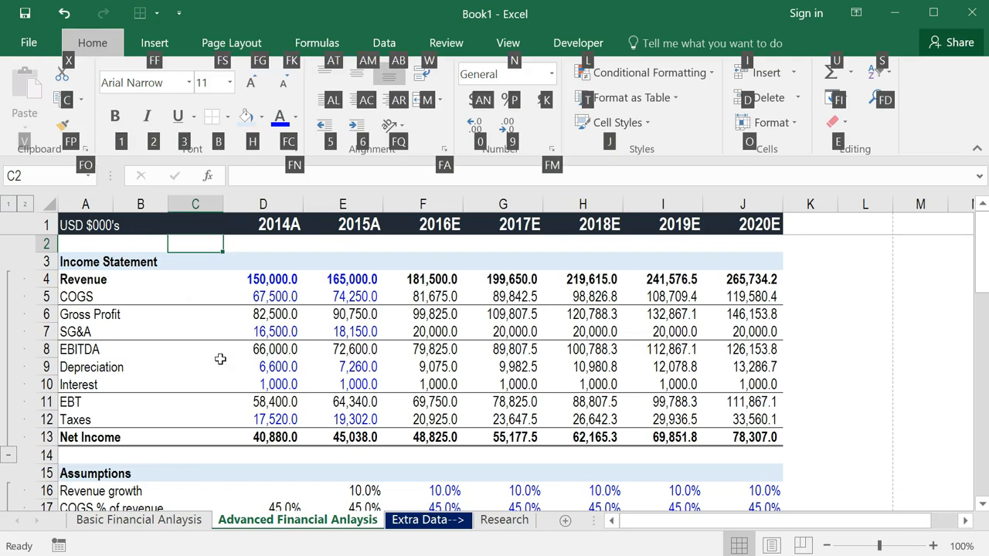
pyautogui.press('f')
pyautogui.press('d')
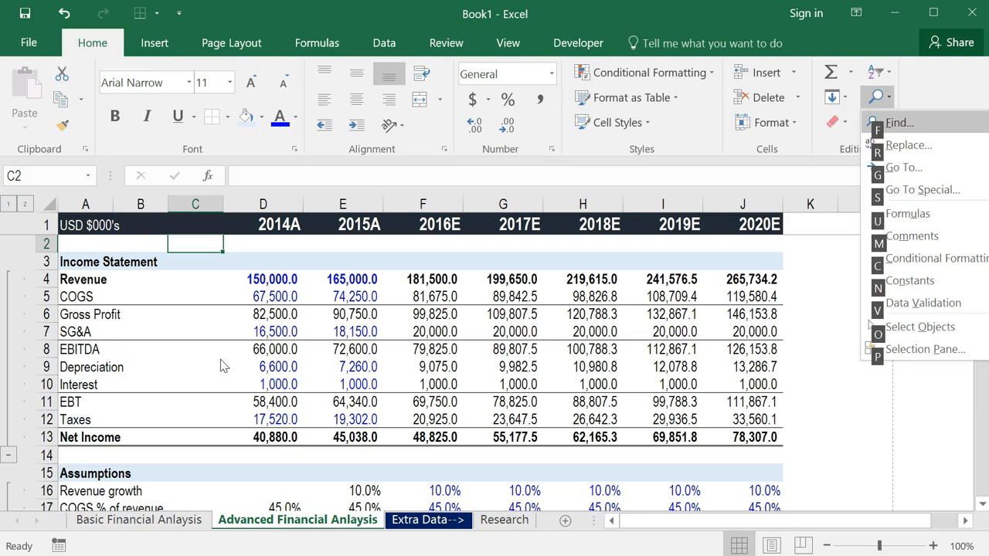
pyautogui.press('s')
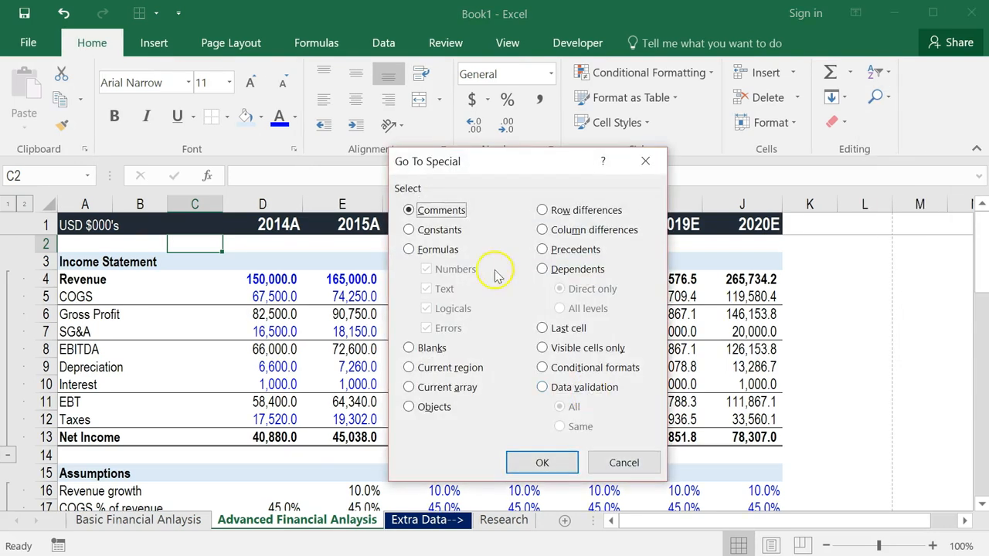
# Step: Select all constants in the sheet that are numbers, excluding text, logicals and errors
pyautogui.click(435, 235)
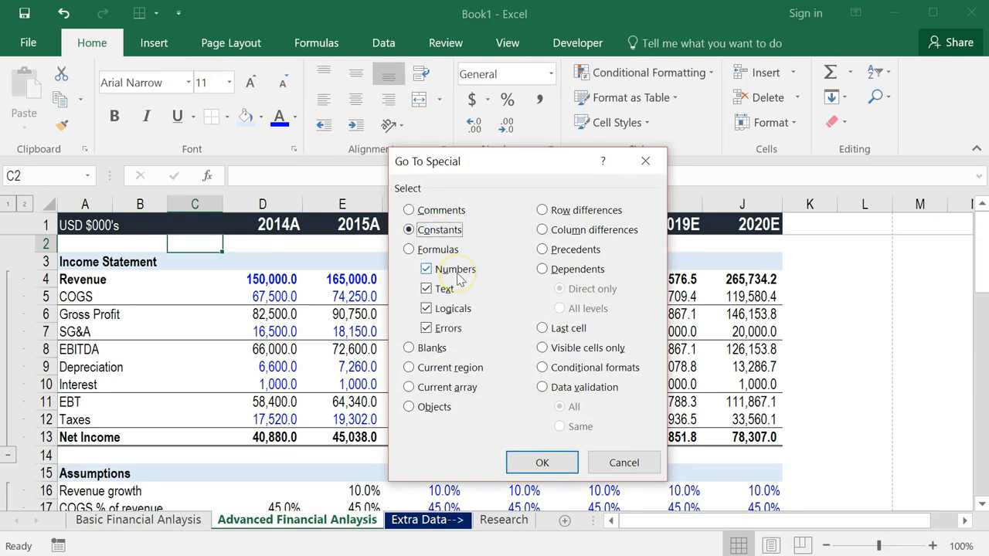
pyautogui.click(435, 243)
pyautogui.click(431, 212)
pyautogui.click(438, 250)
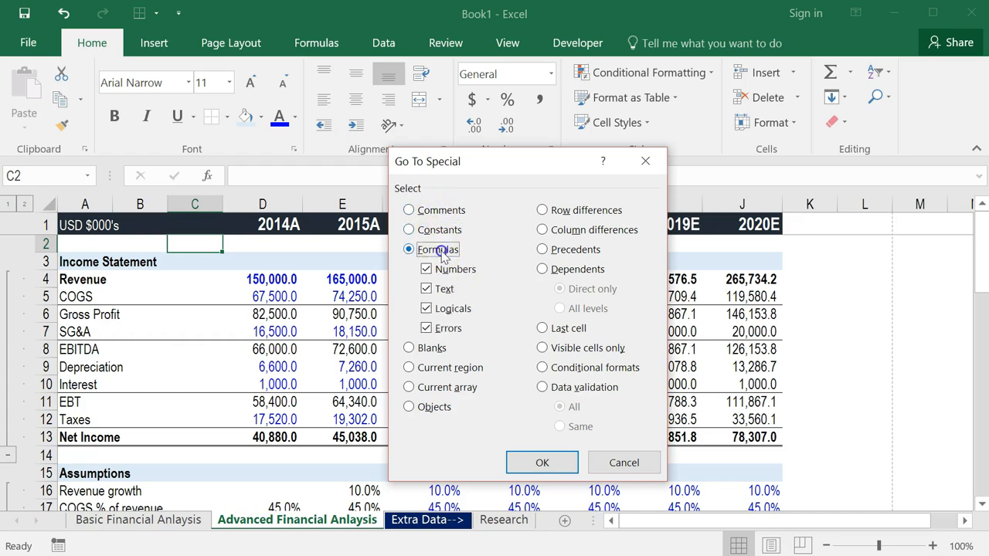
pyautogui.click(443, 258)
pyautogui.click(438, 235)
pyautogui.click(425, 288)
pyautogui.click(426, 308)
pyautogui.click(428, 329)
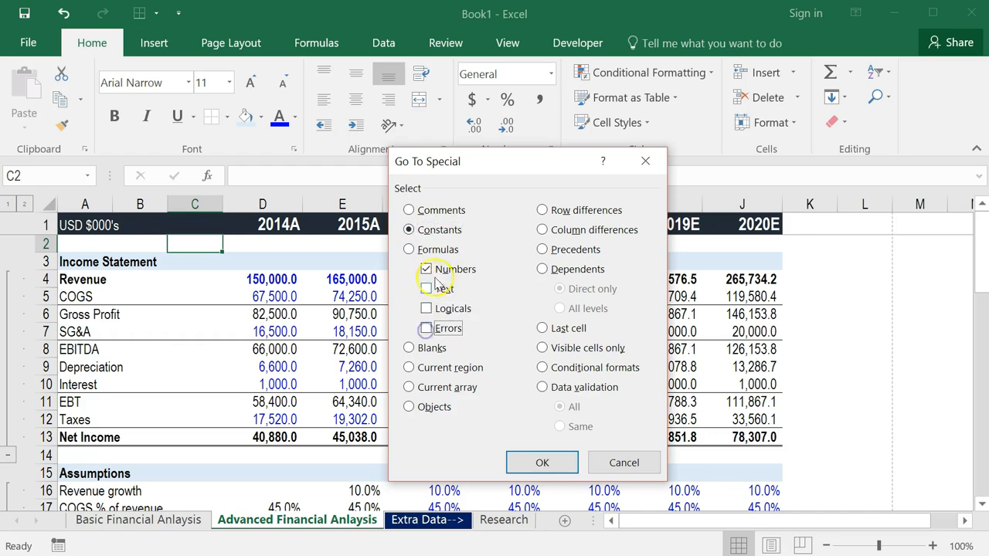
pyautogui.click(574, 463)
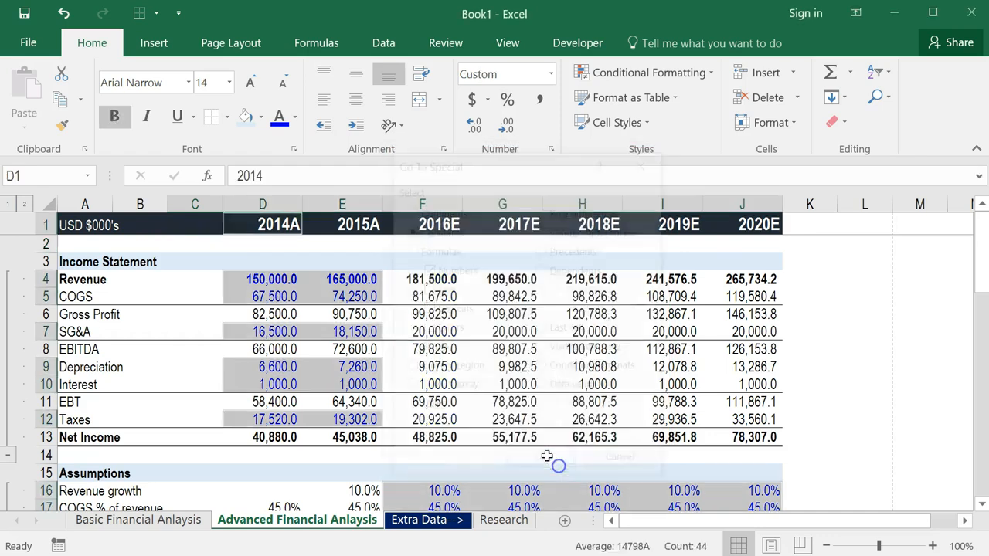
# Step: Examine which cells are selected as hard-coded numbers across the Income Statement, Assumptions and % Change sections
pyautogui.scroll(-3, 526, 456)
pyautogui.scroll(-10, 526, 455)
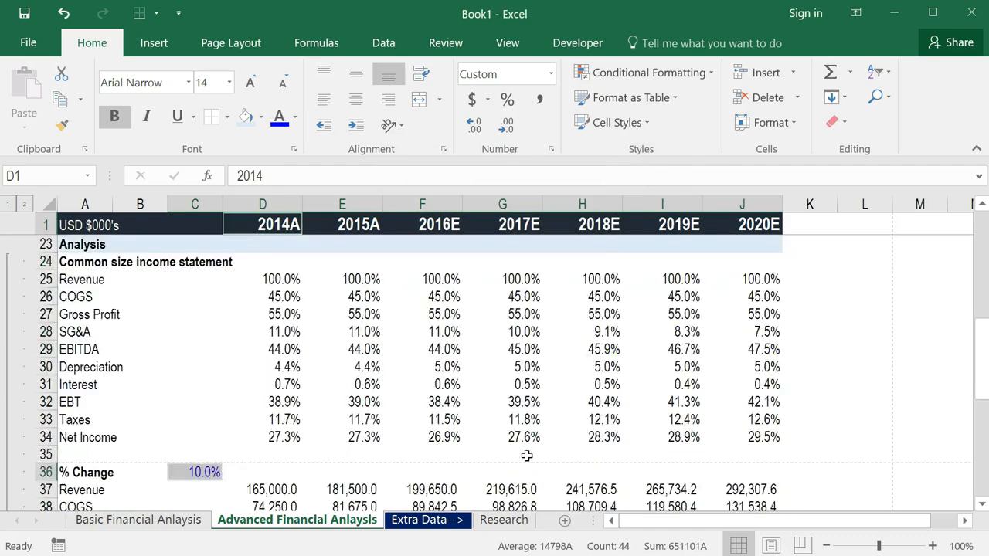
pyautogui.scroll(12, 412, 446)
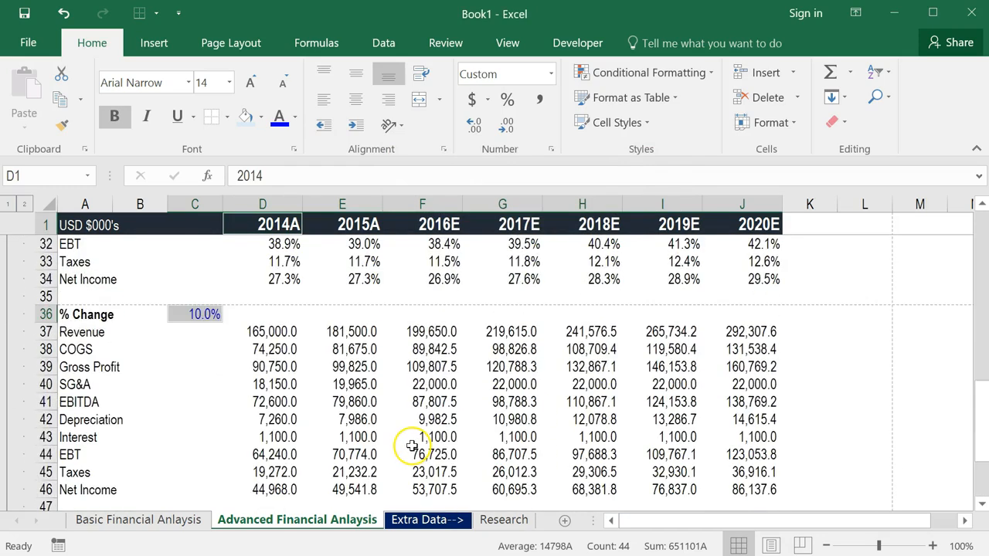
pyautogui.scroll(-2, 456, 437)
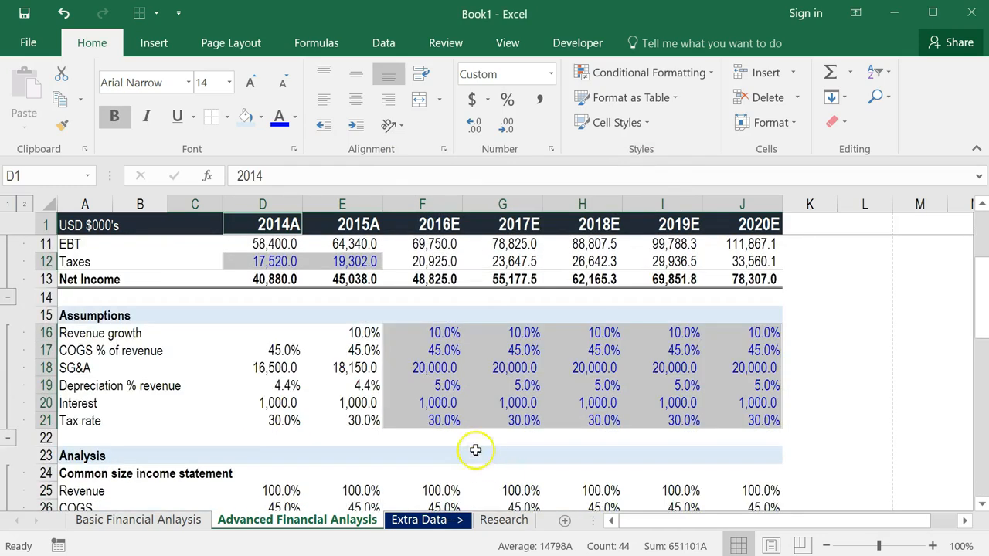
pyautogui.scroll(3, 626, 408)
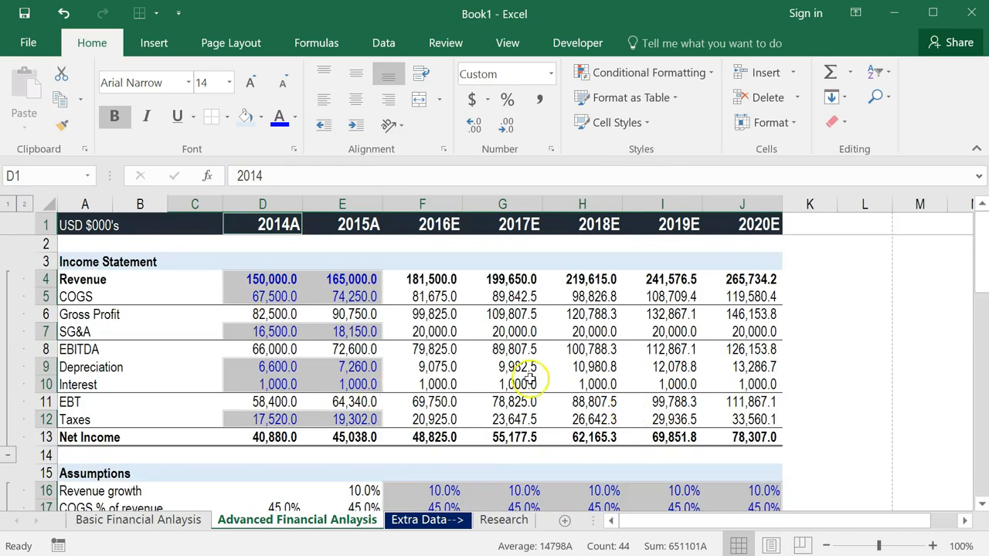
pyautogui.scroll(-6, 533, 375)
pyautogui.scroll(-9, 532, 374)
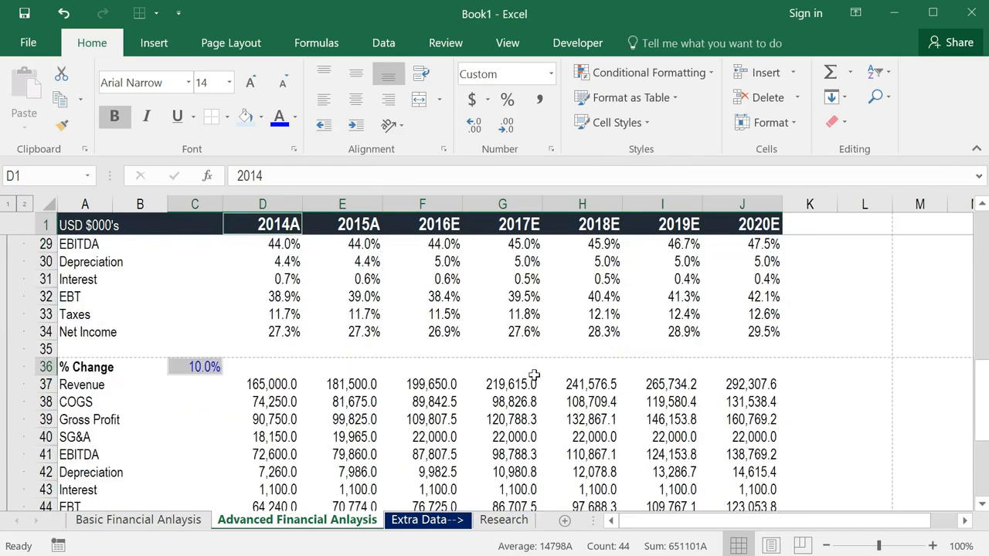
pyautogui.scroll(4, 533, 375)
pyautogui.scroll(11, 533, 375)
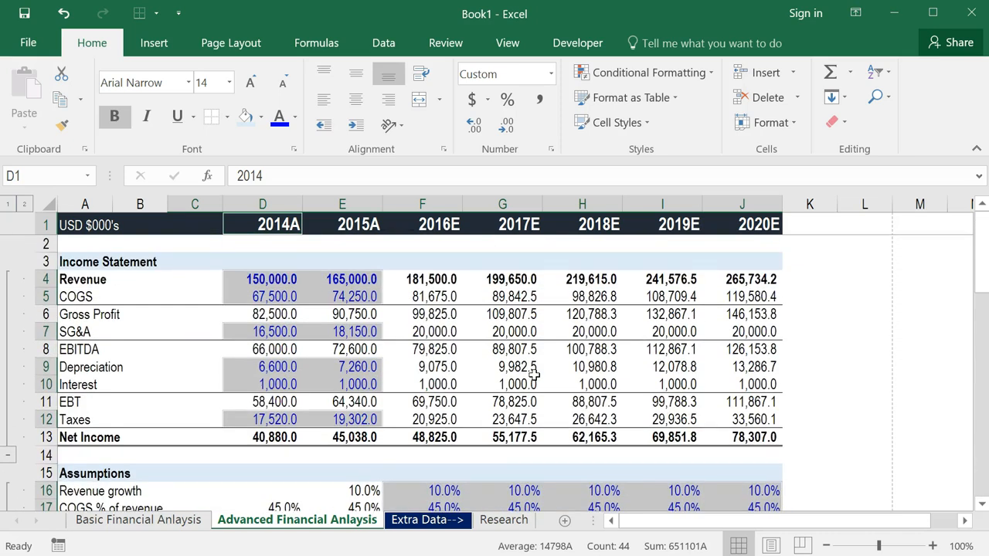
# Step: Starting from cell B2, use Go To Special to select all formulas returning numbers or logicals, excluding text and errors
pyautogui.click(127, 241)
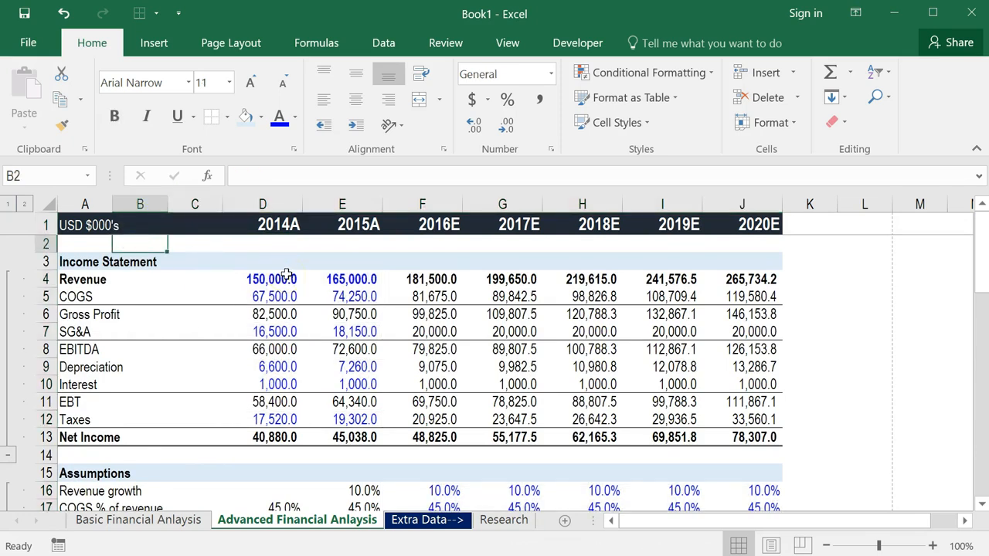
pyautogui.press('alt')
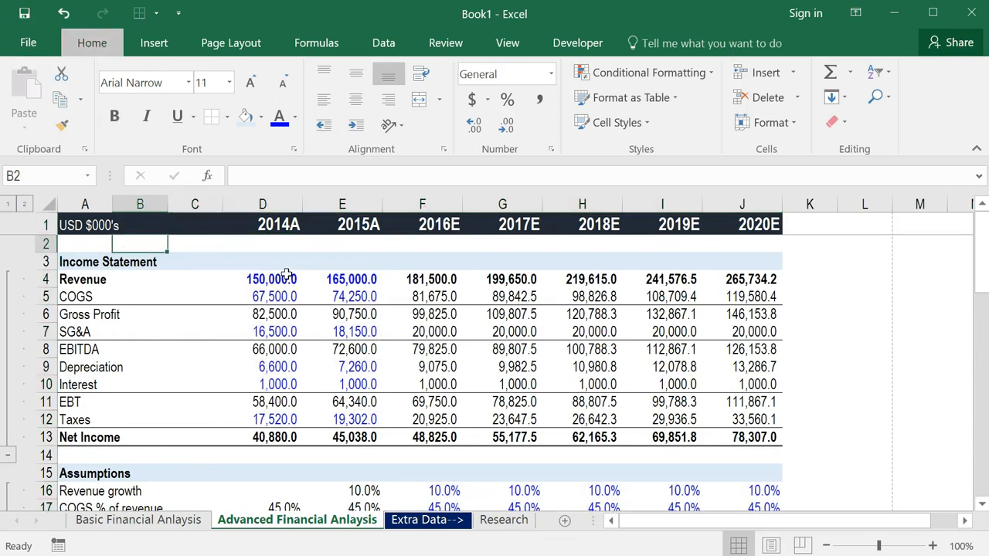
pyautogui.press('h')
pyautogui.press('f')
pyautogui.press('d')
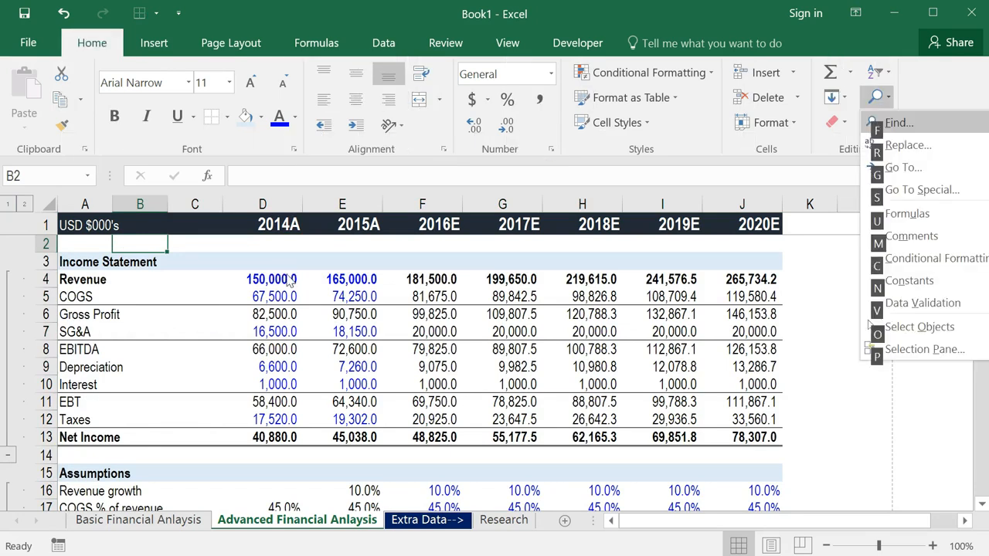
pyautogui.press('s')
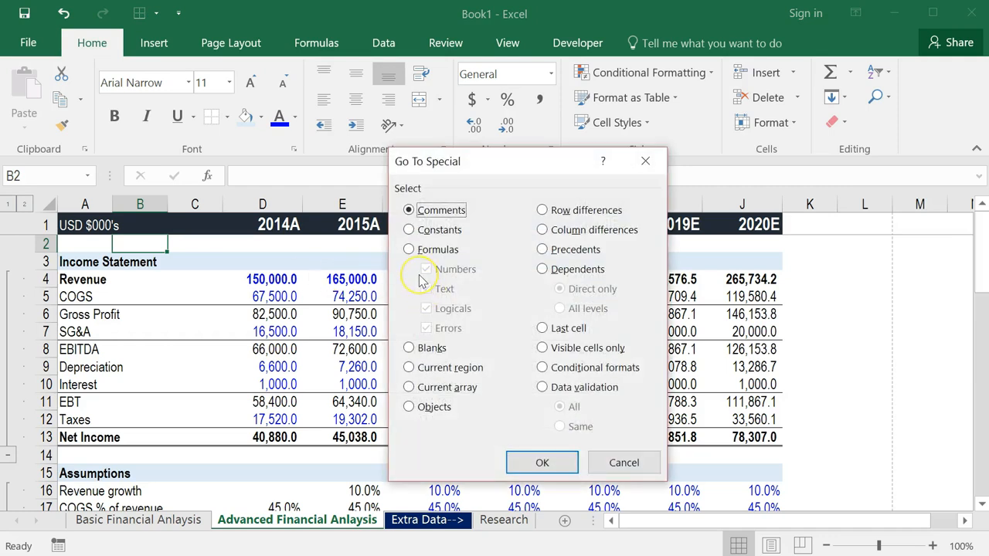
pyautogui.press('f')
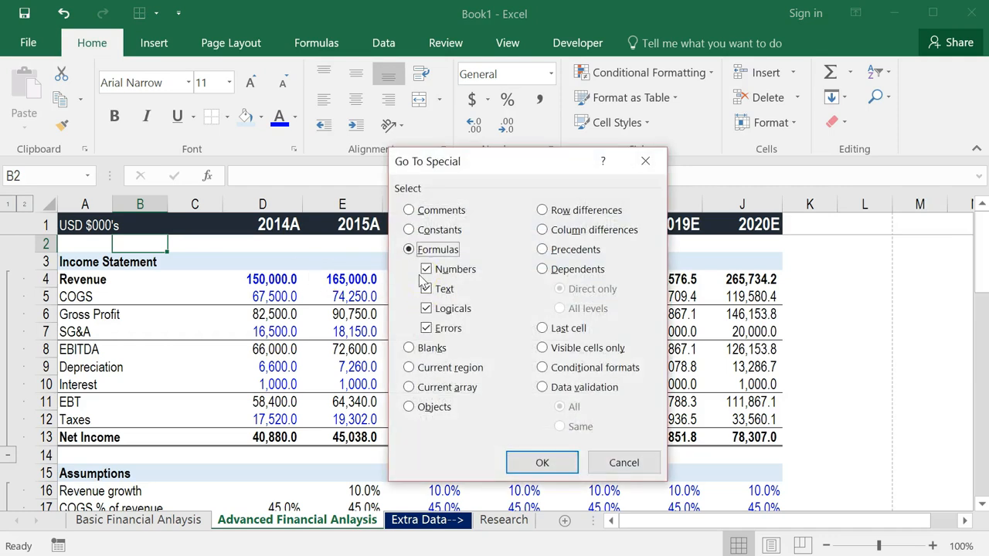
pyautogui.click(427, 289)
pyautogui.click(427, 290)
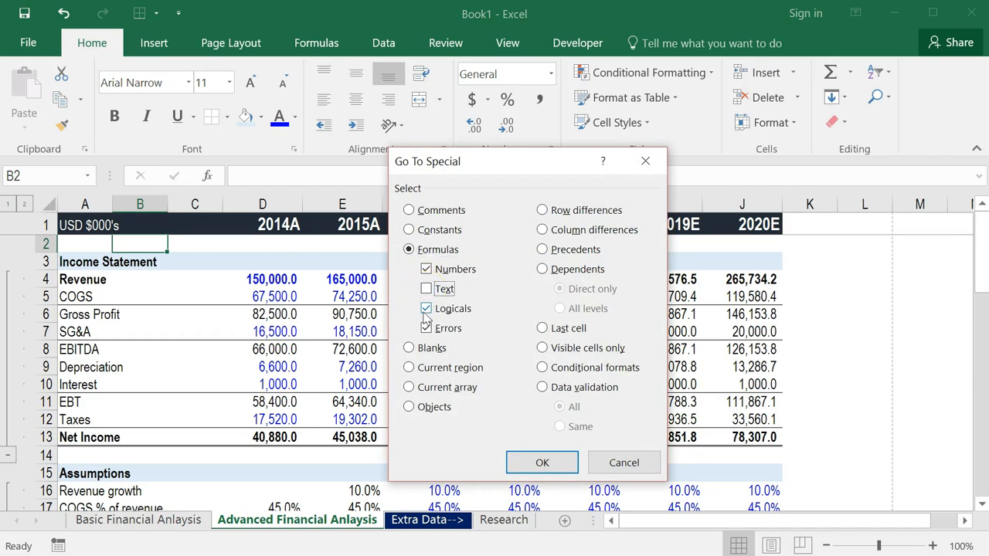
pyautogui.click(427, 329)
pyautogui.click(426, 329)
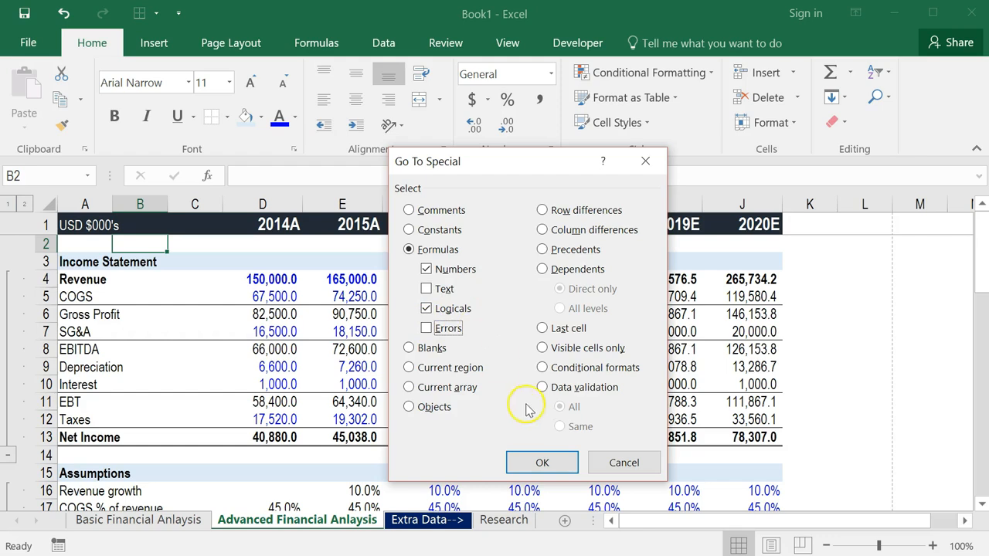
pyautogui.click(539, 463)
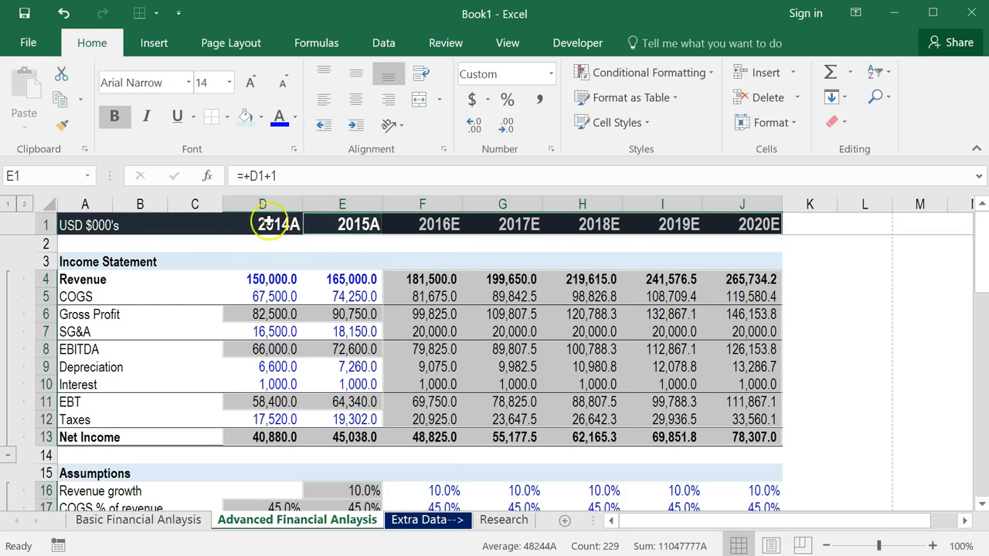
# Step: Examine which cells are selected as formulas from the header row down to the EBITDA sensitivity row
pyautogui.scroll(-1, 534, 275)
pyautogui.scroll(1, 532, 274)
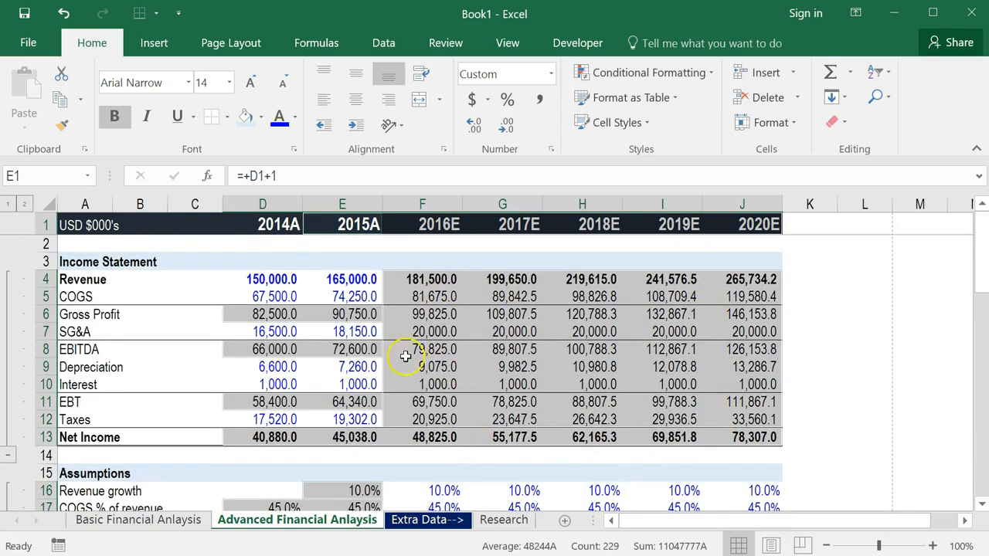
pyautogui.scroll(-1, 321, 326)
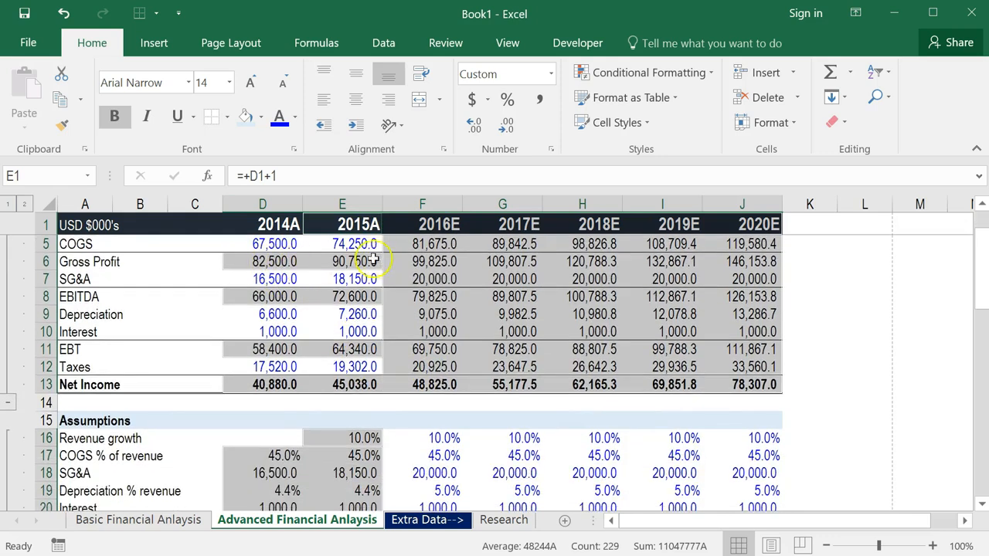
pyautogui.scroll(-2, 448, 349)
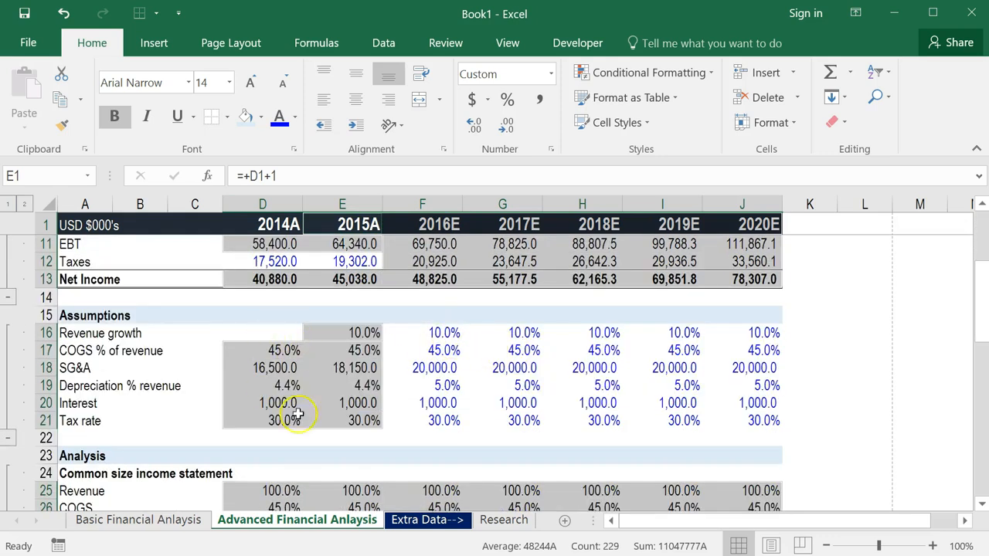
pyautogui.scroll(-4, 287, 397)
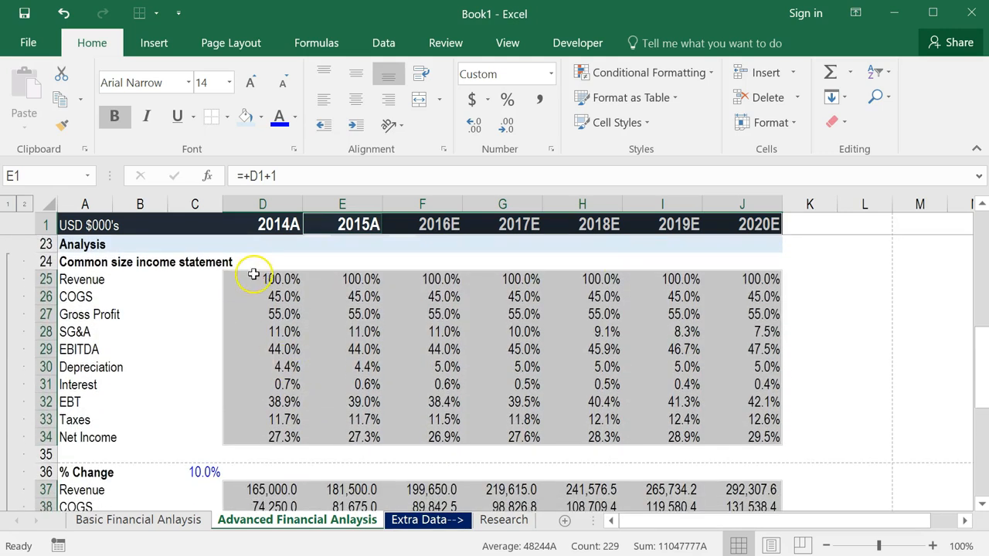
pyautogui.scroll(-7, 587, 397)
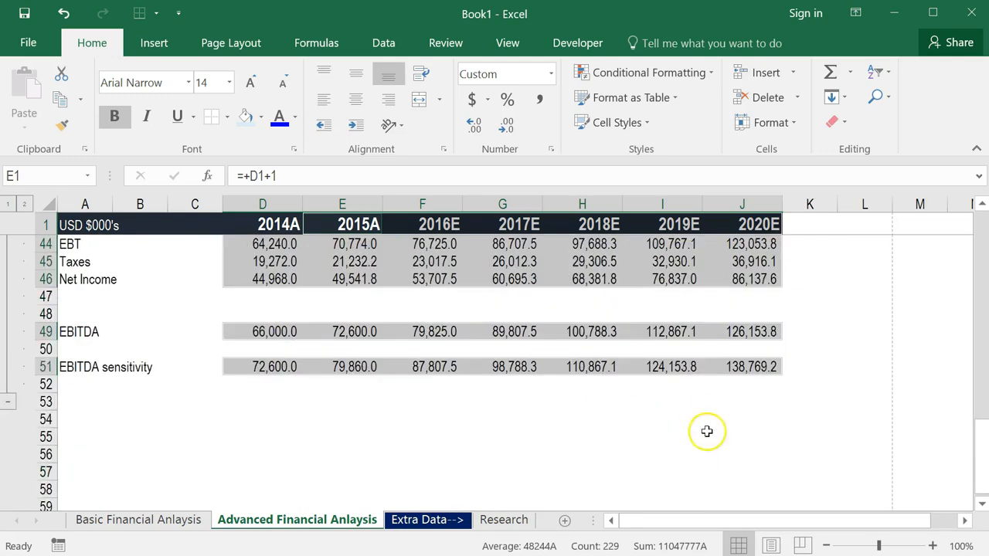
pyautogui.scroll(9, 707, 431)
pyautogui.scroll(-4, 342, 402)
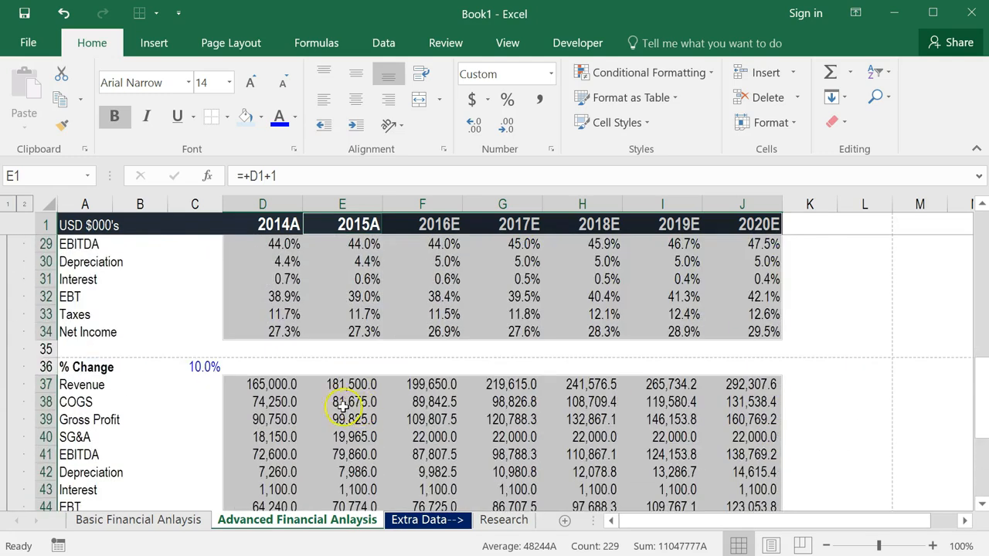
pyautogui.scroll(-7, 342, 402)
pyautogui.scroll(9, 412, 420)
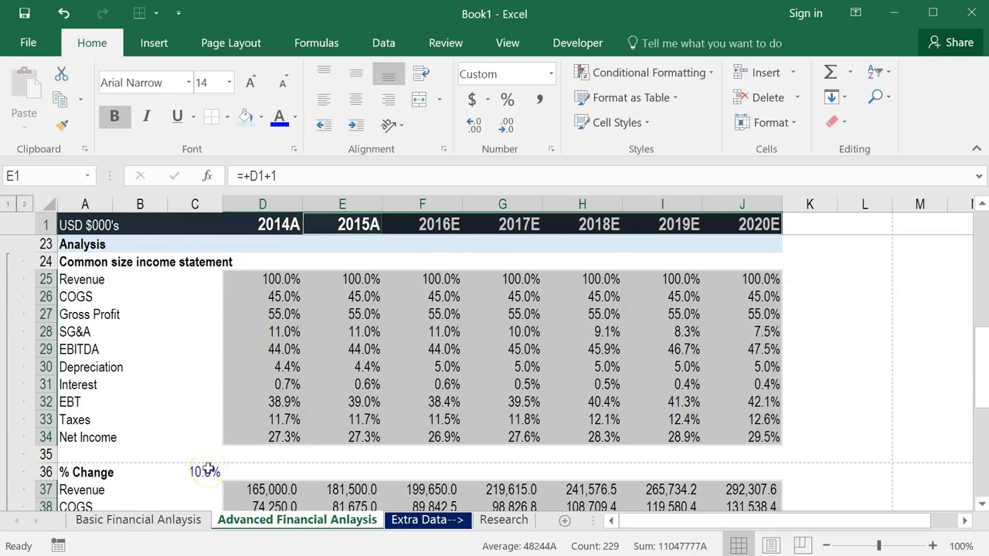
pyautogui.scroll(7, 204, 472)
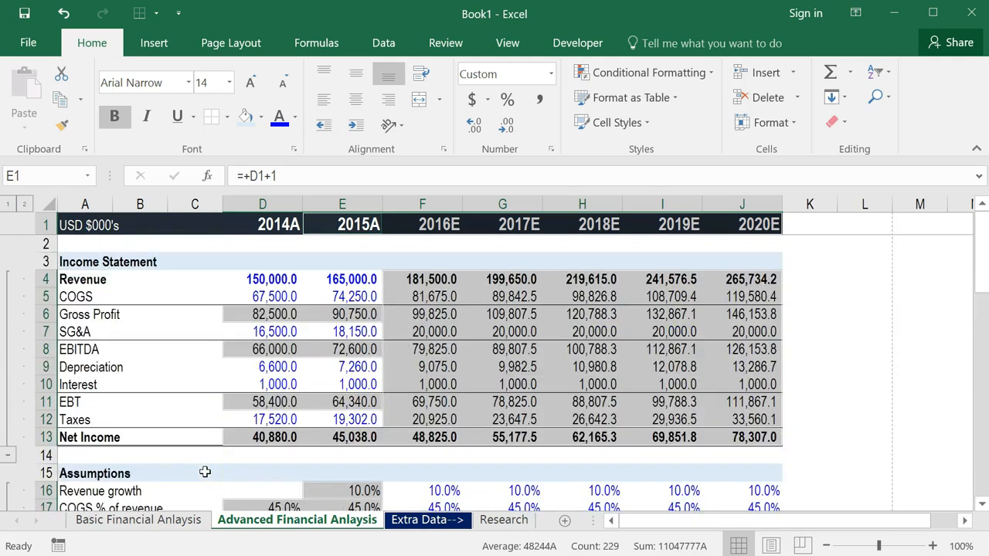
# Step: Clear the formula selection by selecting cell A2, and look through the sheet down to the EBITDA sensitivity row
pyautogui.click(112, 249)
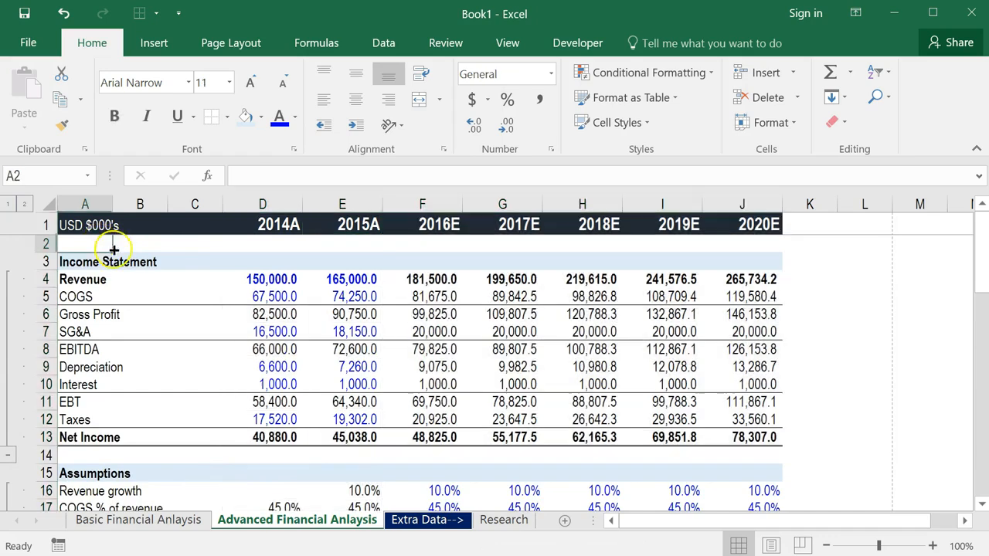
pyautogui.scroll(-3, 249, 339)
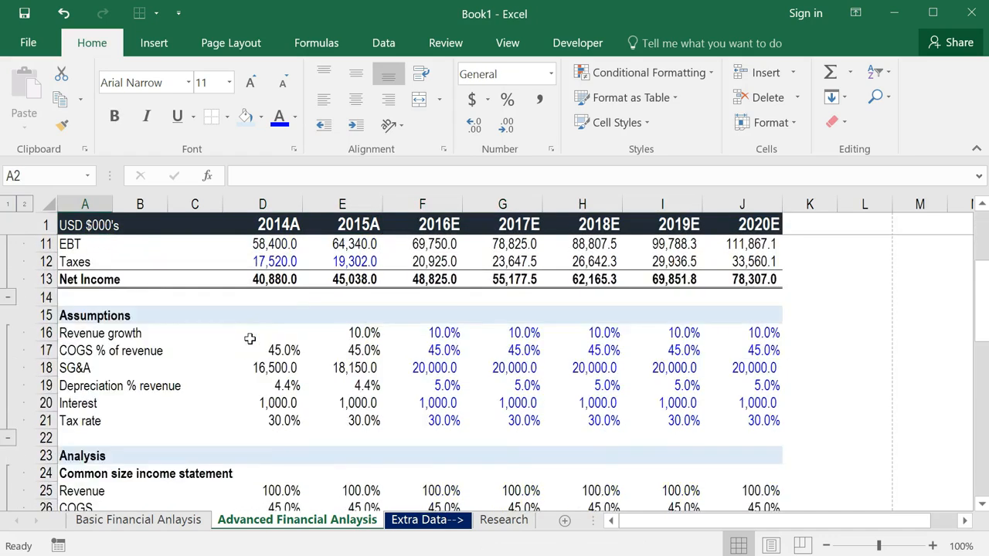
pyautogui.scroll(-11, 249, 339)
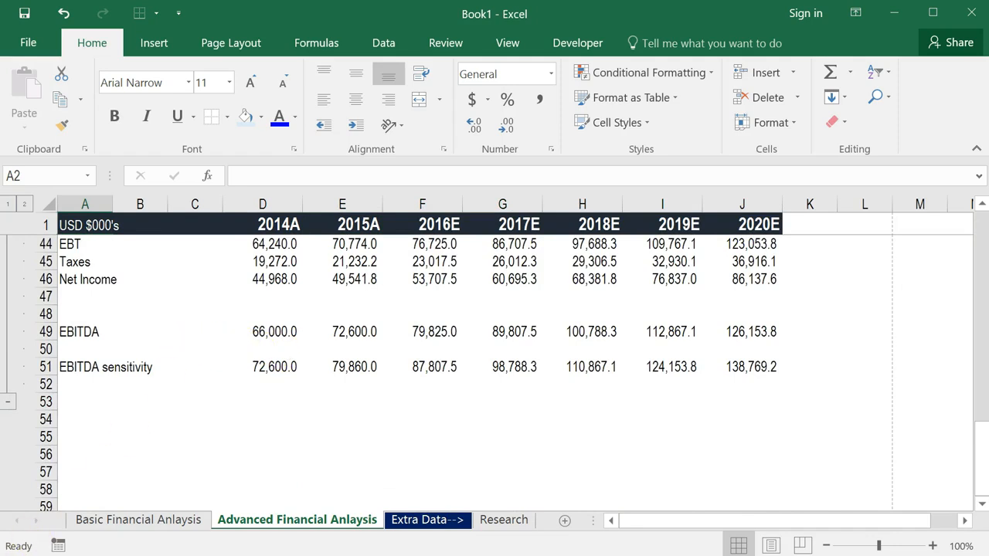
# Step: Select all percentages in the common size income statement, from 2014A Revenue to 2020E Net Income (D25:J34)
pyautogui.scroll(5, 502, 464)
pyautogui.scroll(9, 500, 461)
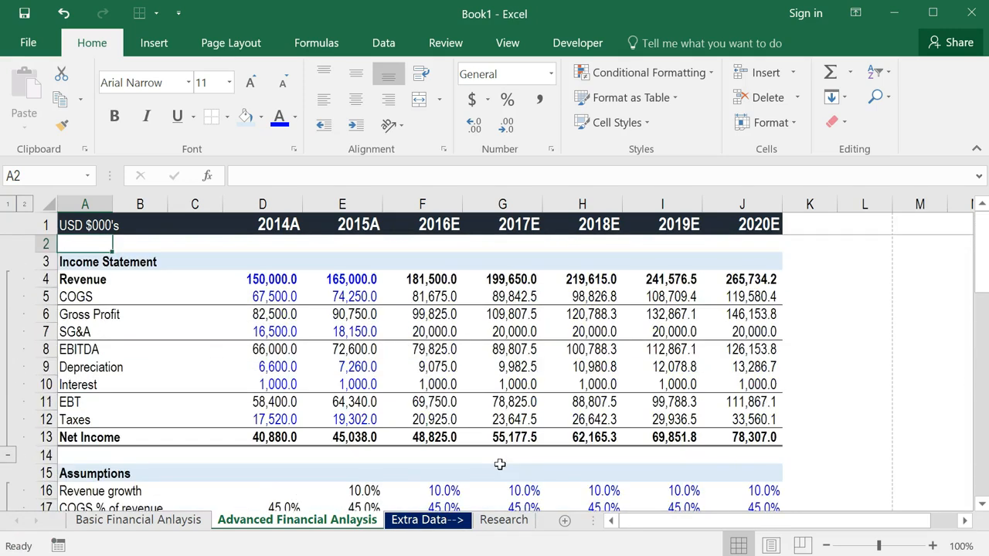
pyautogui.scroll(-2, 500, 464)
pyautogui.scroll(2, 500, 464)
pyautogui.scroll(-7, 499, 464)
pyautogui.scroll(1, 499, 464)
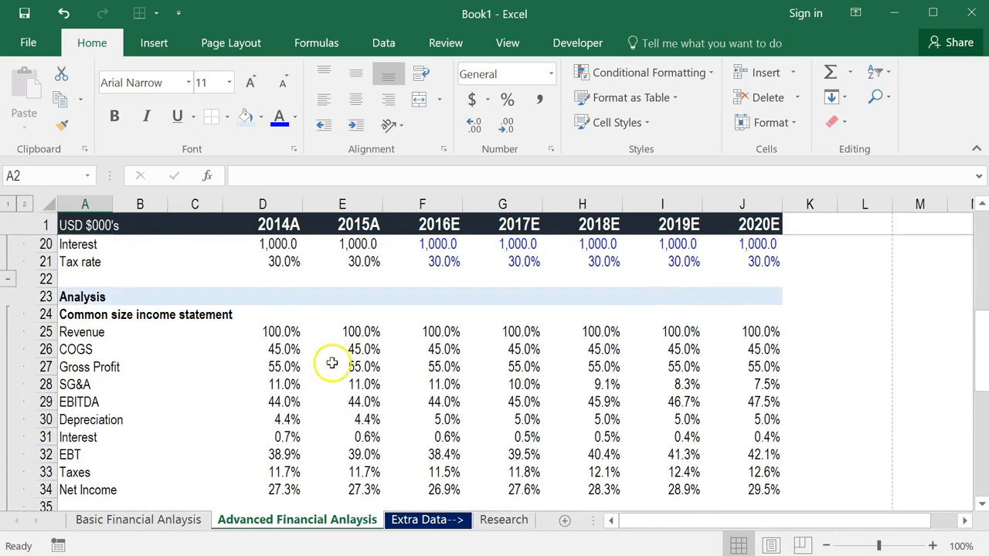
pyautogui.click(268, 330)
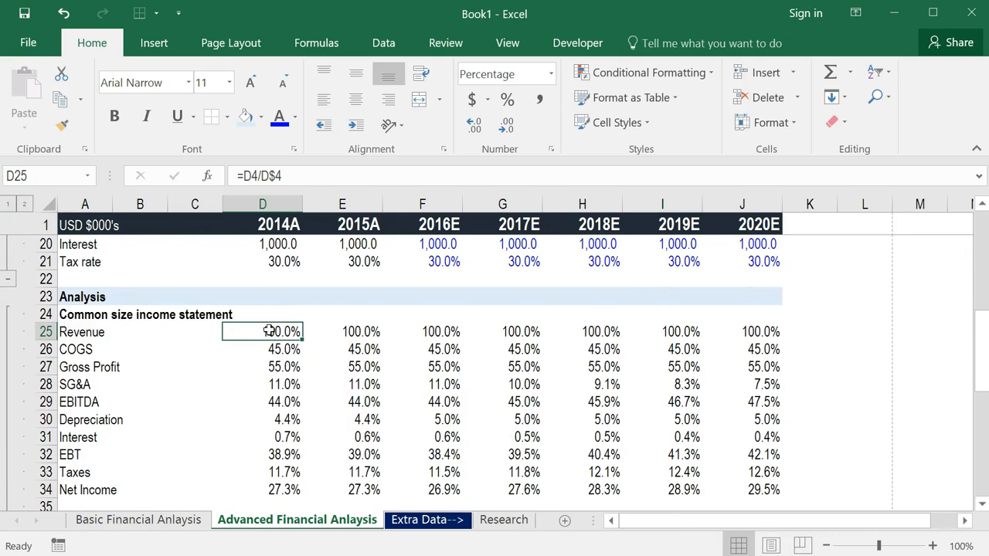
pyautogui.hotkey('ctrl', 'shift', 'Down')
pyautogui.hotkey('ctrl', 'shift', 'Right')
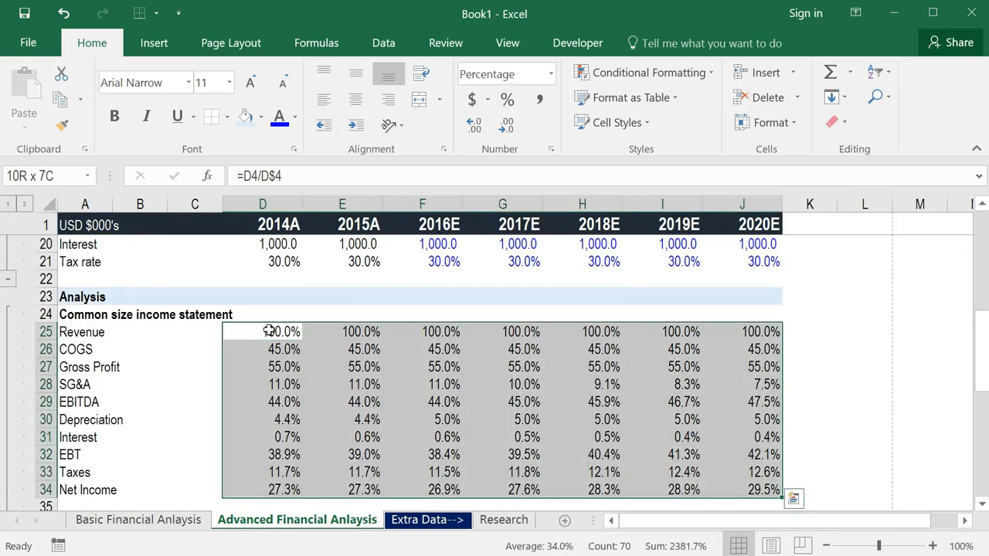
pyautogui.scroll(-1, 268, 331)
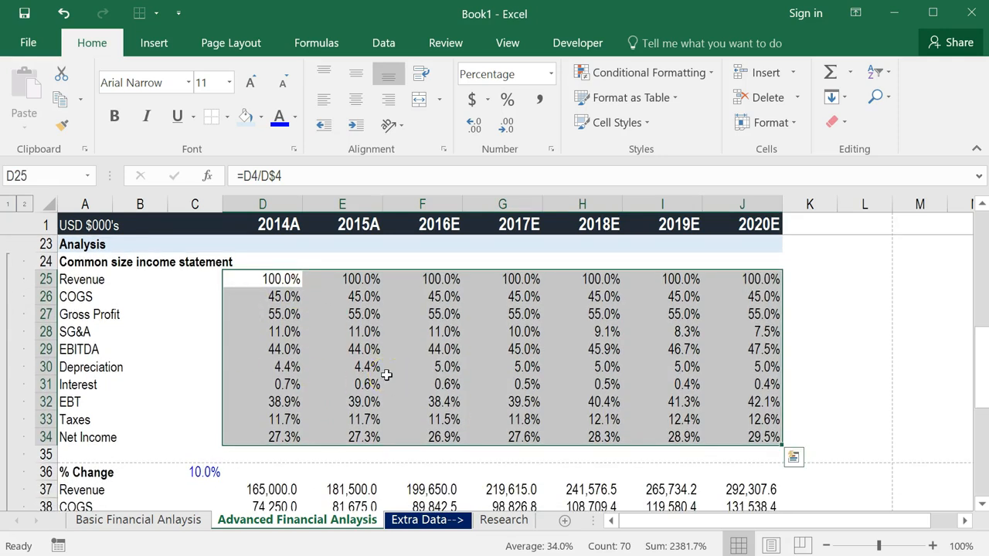
# Step: Set up a Less Than conditional formatting rule for the selected percentages with a threshold of 10%
pyautogui.press('alt')
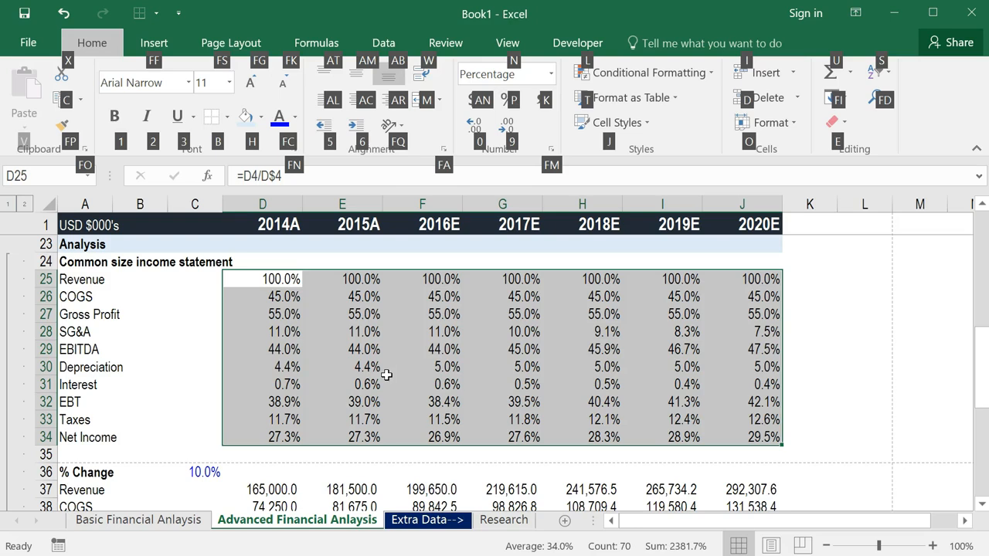
pyautogui.press('l')
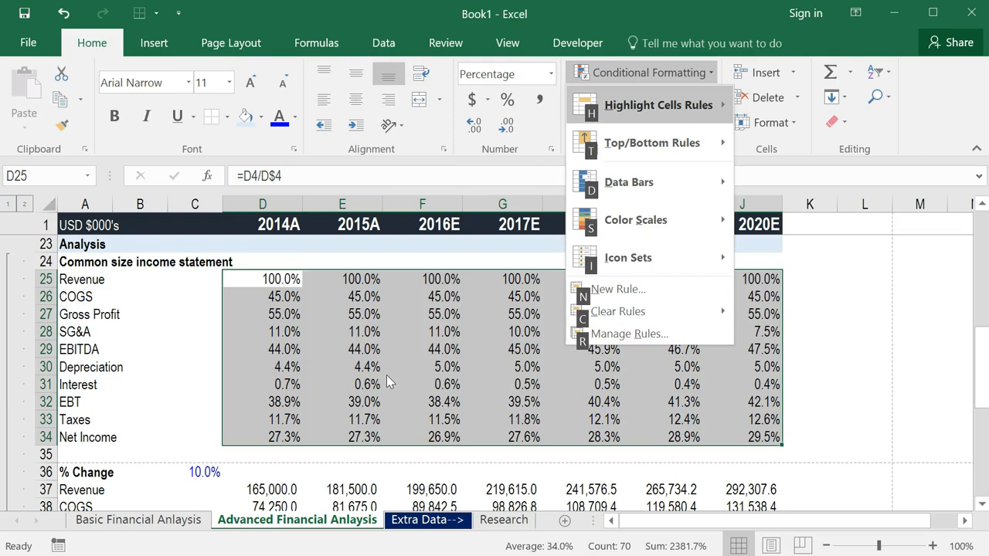
pyautogui.press('h')
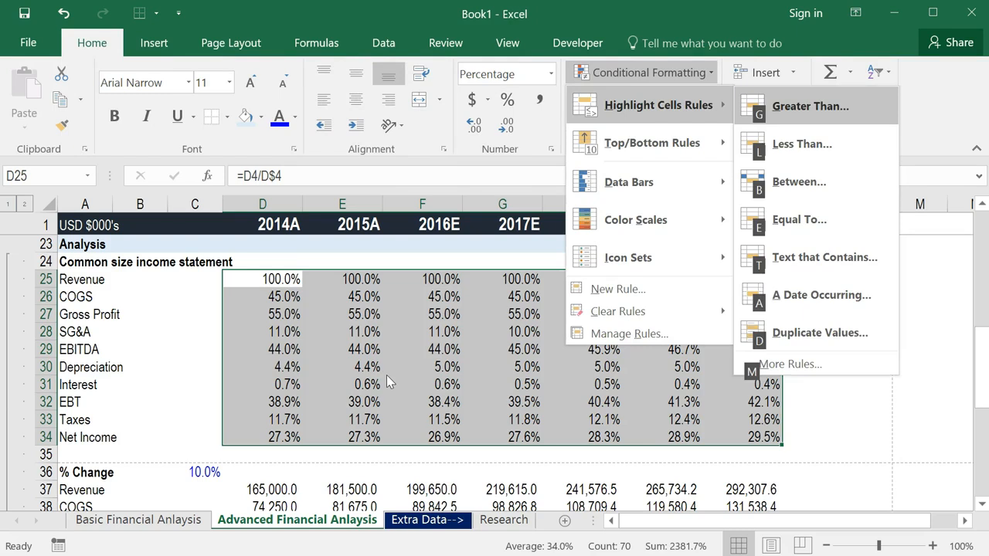
pyautogui.press('l')
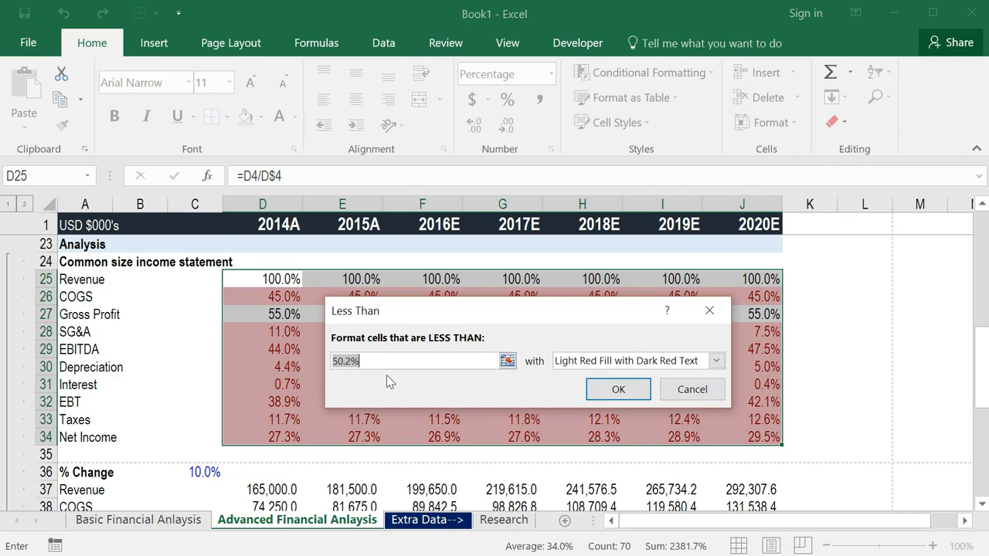
pyautogui.write('10')
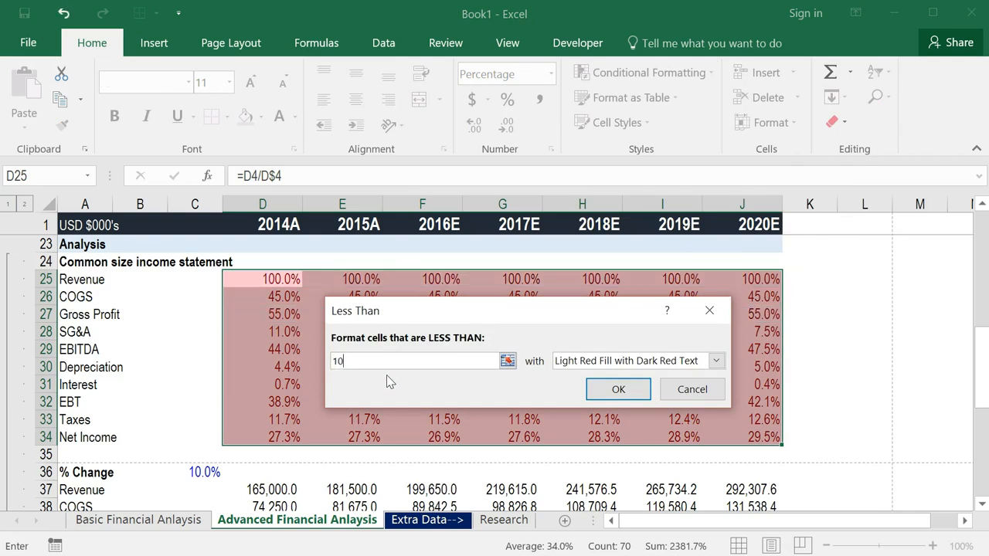
pyautogui.write('%')
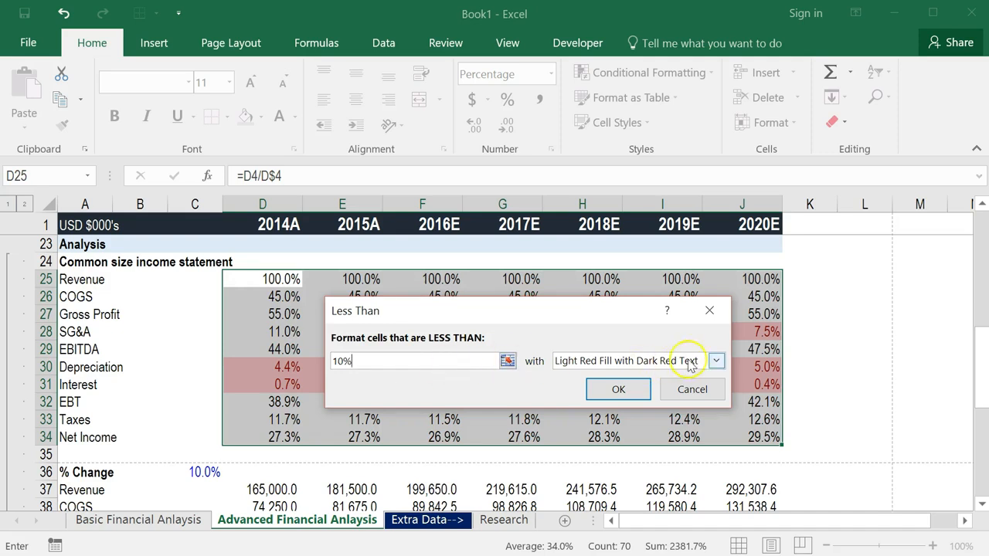
# Step: Give the Less Than rule a custom format with a grey font colour, and apply it to the common size figures
pyautogui.click(716, 361)
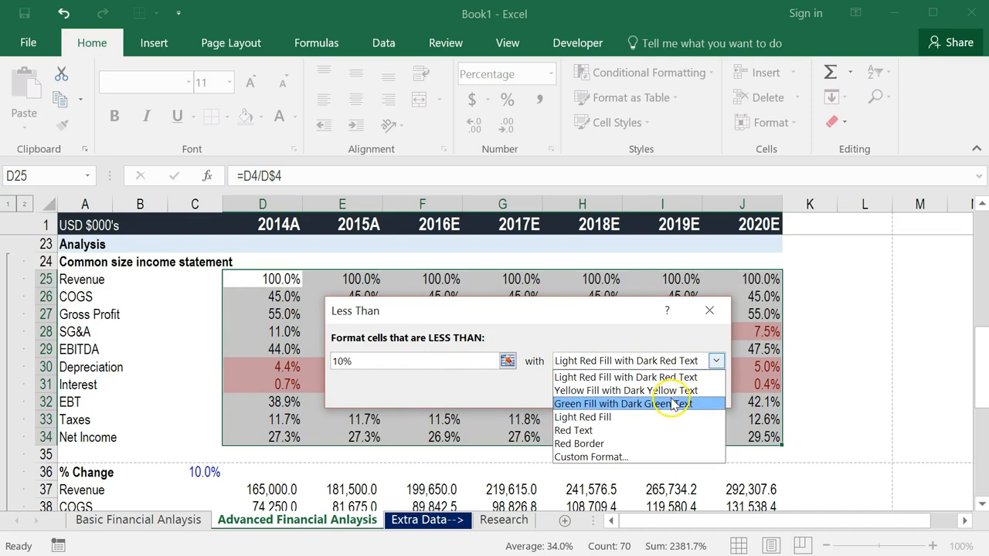
pyautogui.click(632, 457)
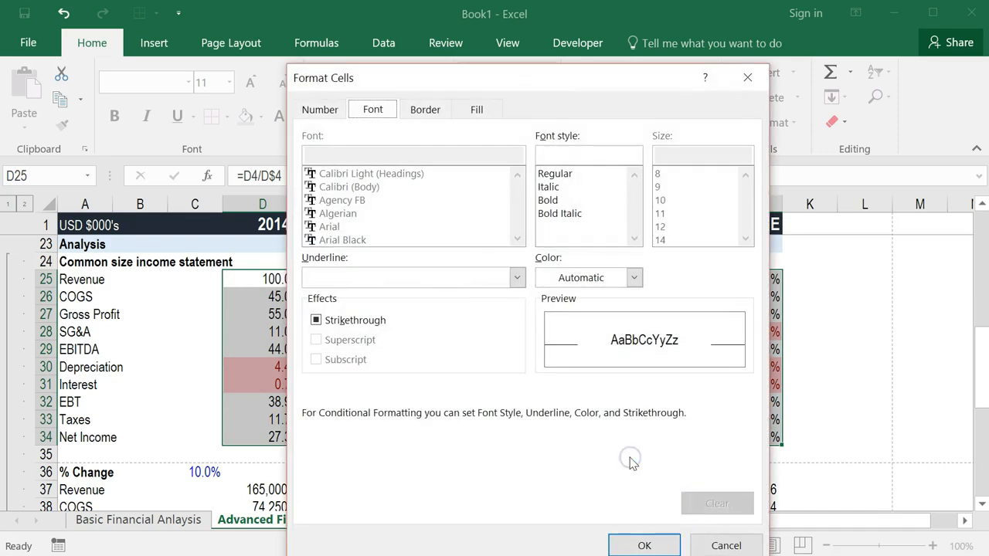
pyautogui.click(423, 113)
pyautogui.click(475, 113)
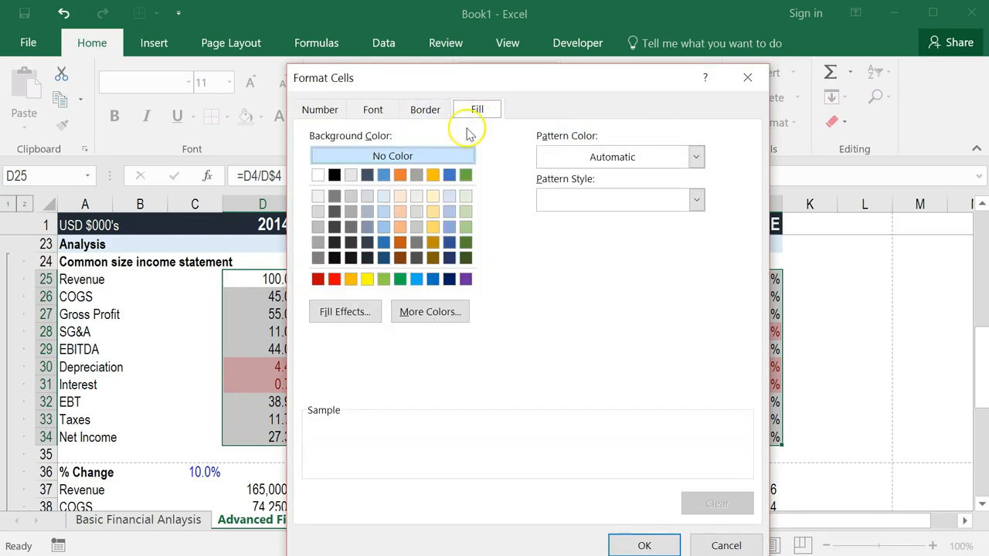
pyautogui.click(372, 110)
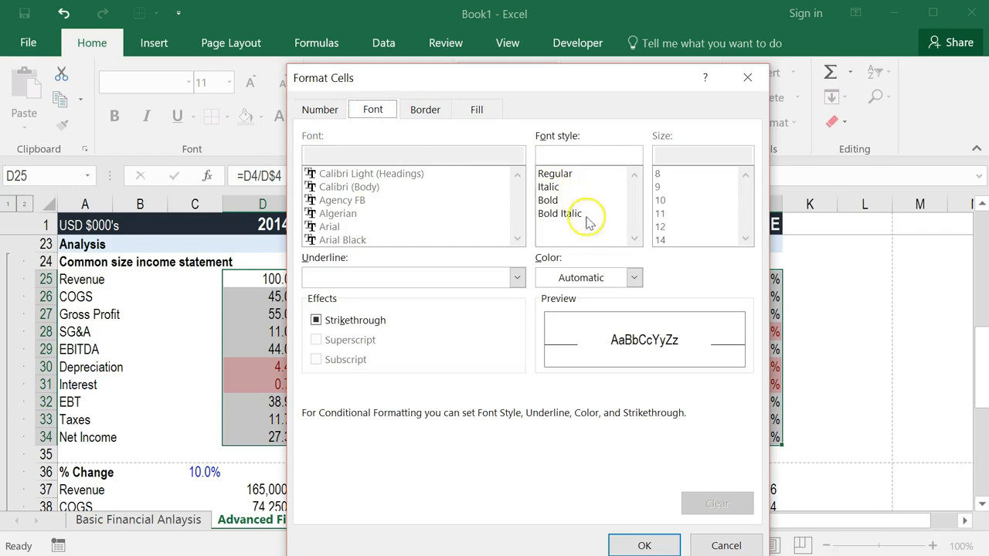
pyautogui.click(575, 278)
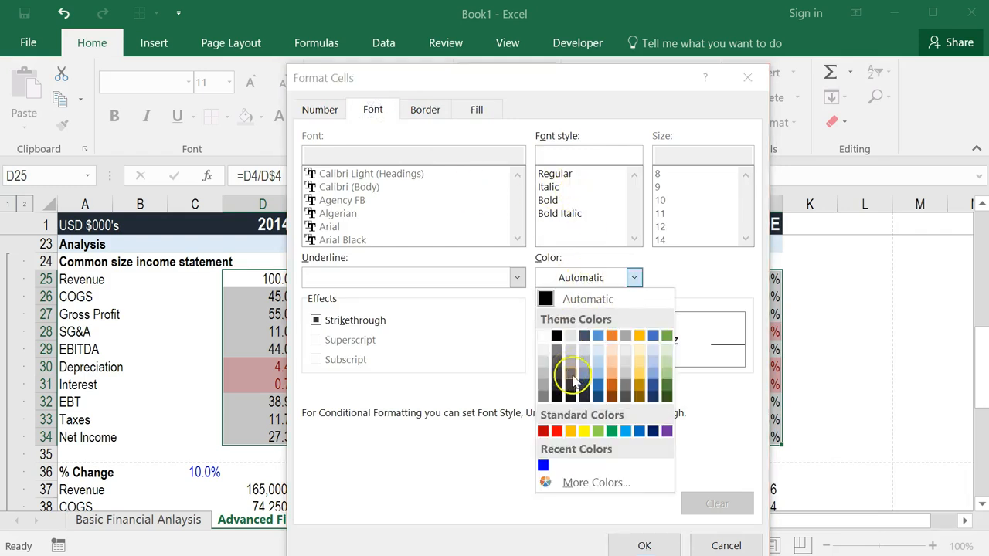
pyautogui.click(572, 370)
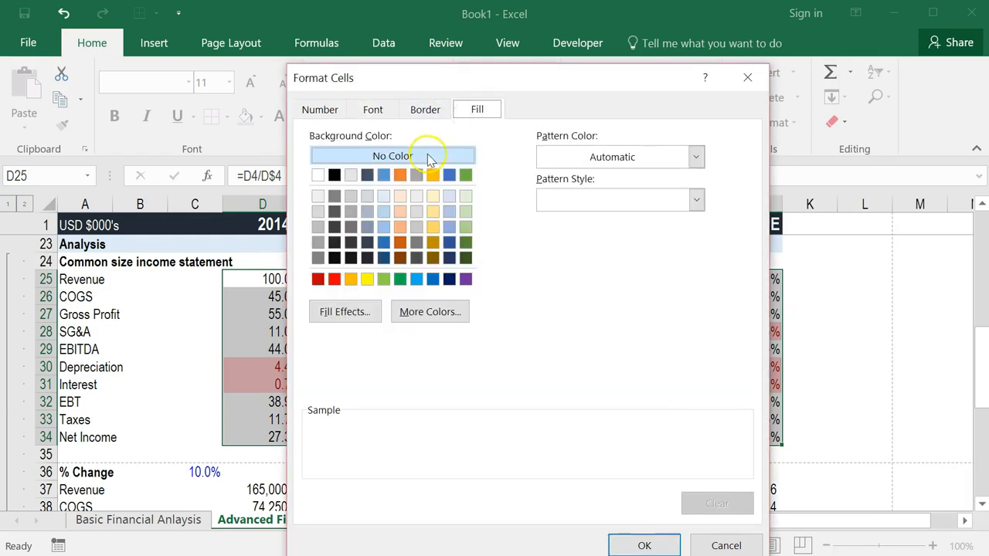
pyautogui.click(424, 111)
pyautogui.click(364, 173)
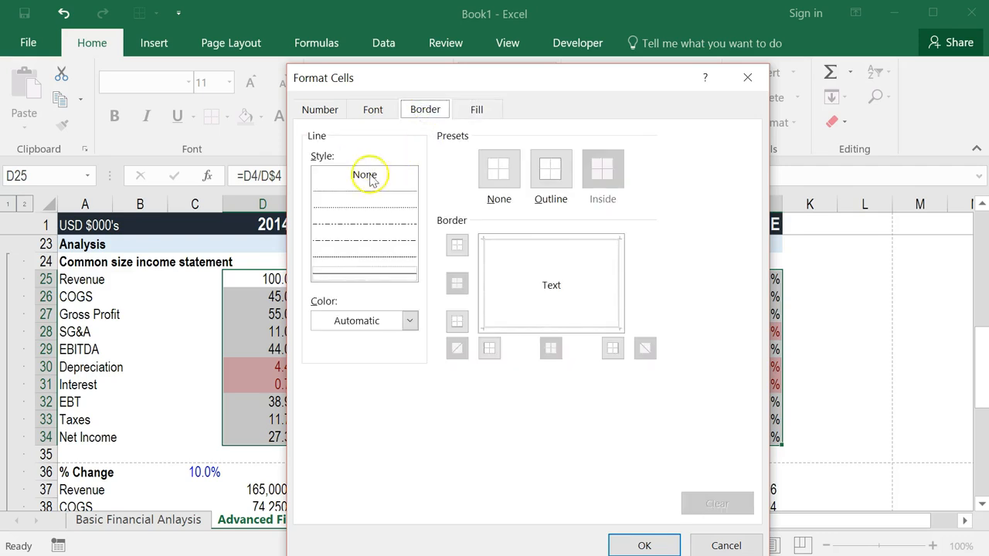
pyautogui.click(663, 541)
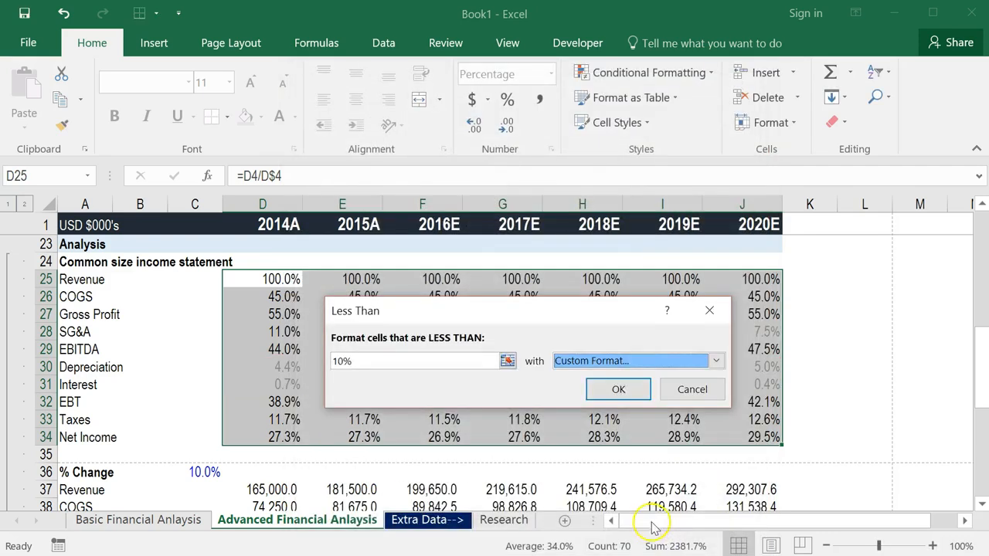
pyautogui.click(617, 391)
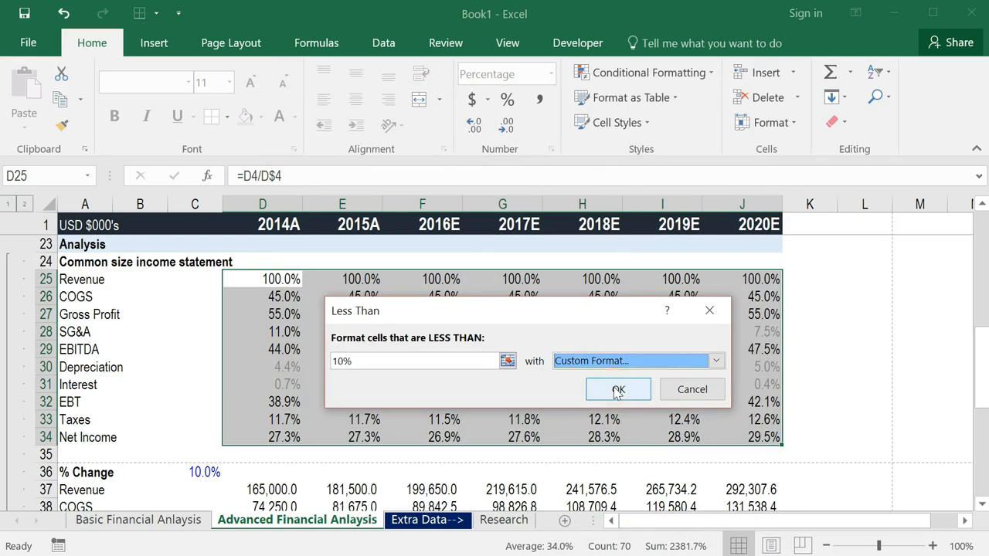
# Step: Examine how the rule formats the SG&A, Depreciation and Interest rows of the common size income statement
pyautogui.click(424, 423)
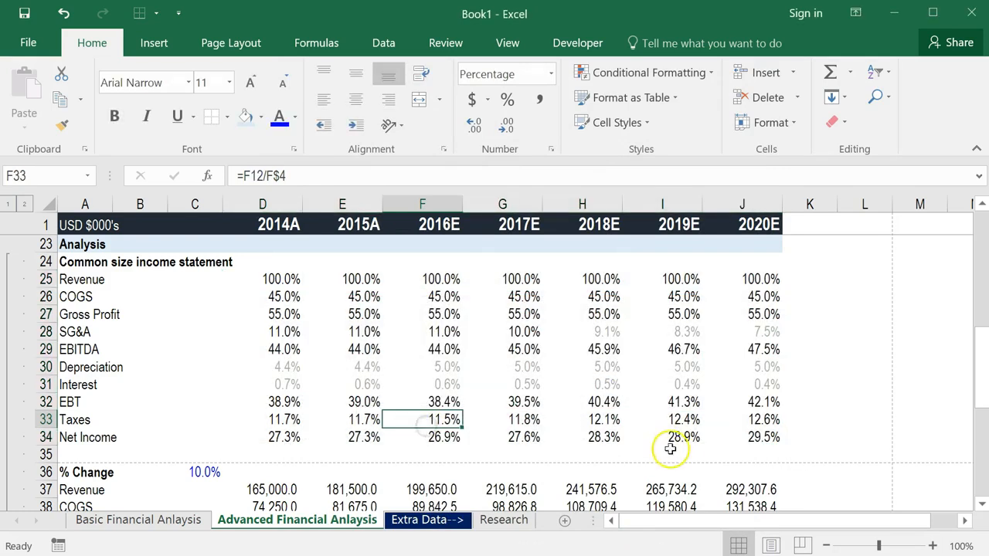
pyautogui.moveTo(598, 332); pyautogui.dragTo(758, 332)
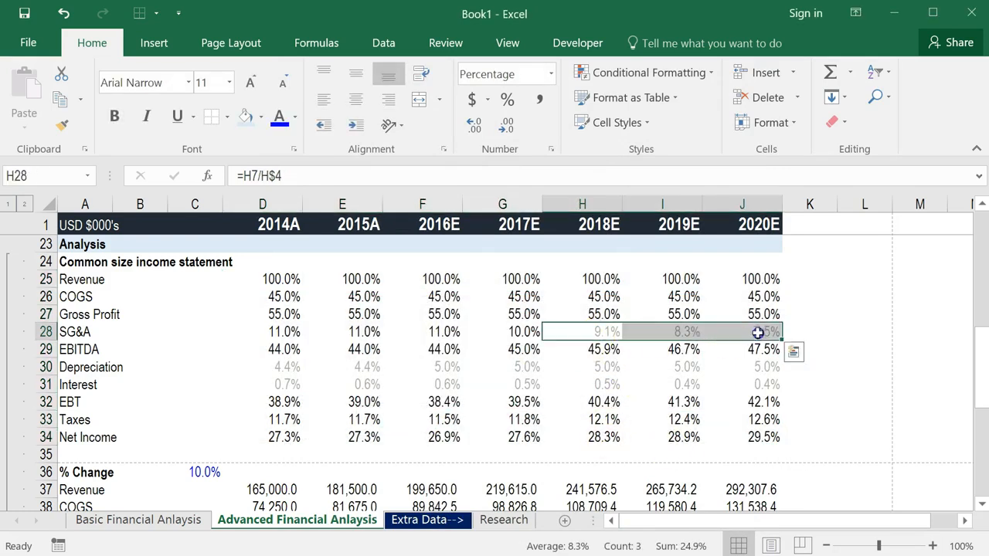
pyautogui.moveTo(756, 369); pyautogui.dragTo(308, 379)
pyautogui.click(283, 279)
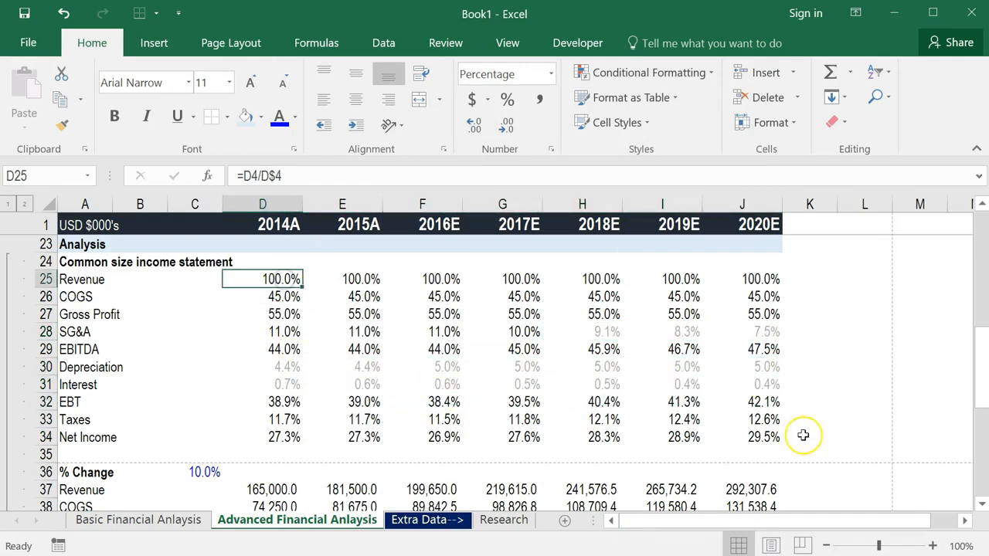
pyautogui.scroll(-1, 602, 397)
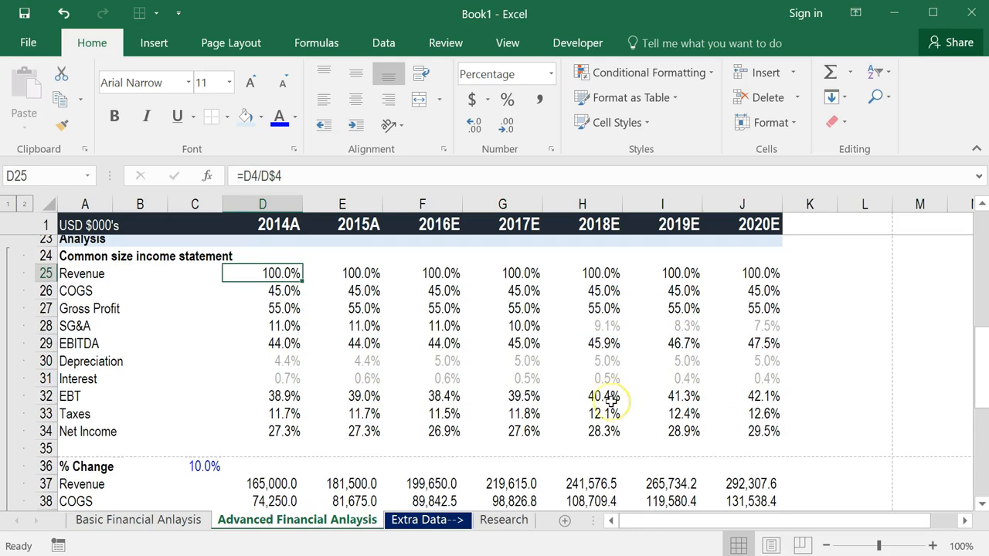
pyautogui.scroll(2, 610, 402)
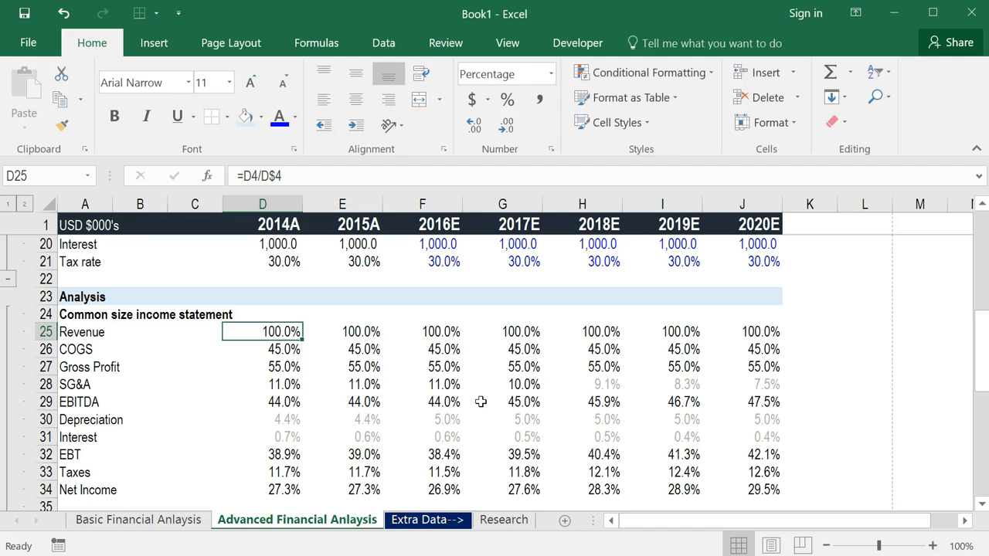
# Step: Set up a Greater Than conditional formatting rule with a 28% threshold for the common size Net Income percentages, 2014A to 2020E (D34:J34)
pyautogui.click(278, 453)
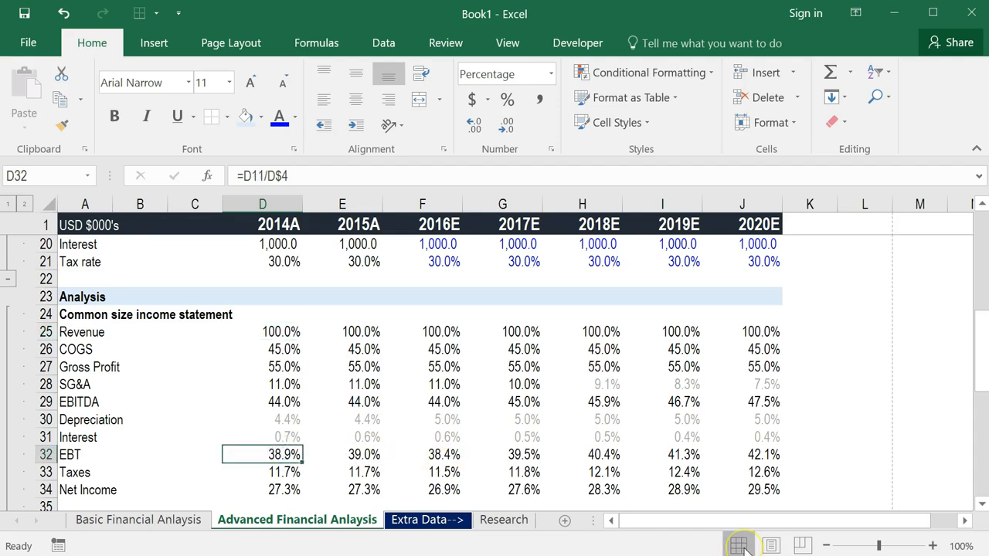
pyautogui.press('Down')
pyautogui.press('Down')
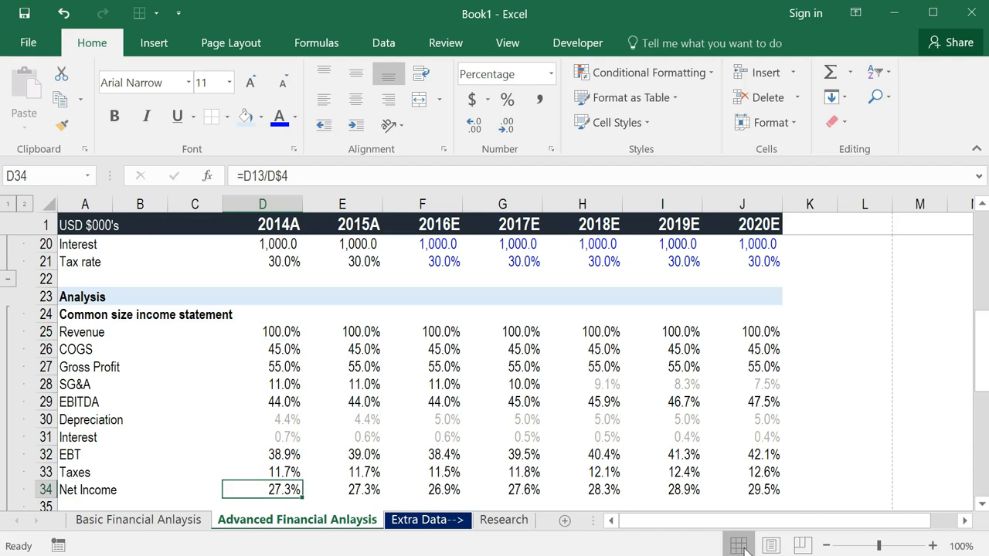
pyautogui.hotkey('ctrl', 'shift', 'Right')
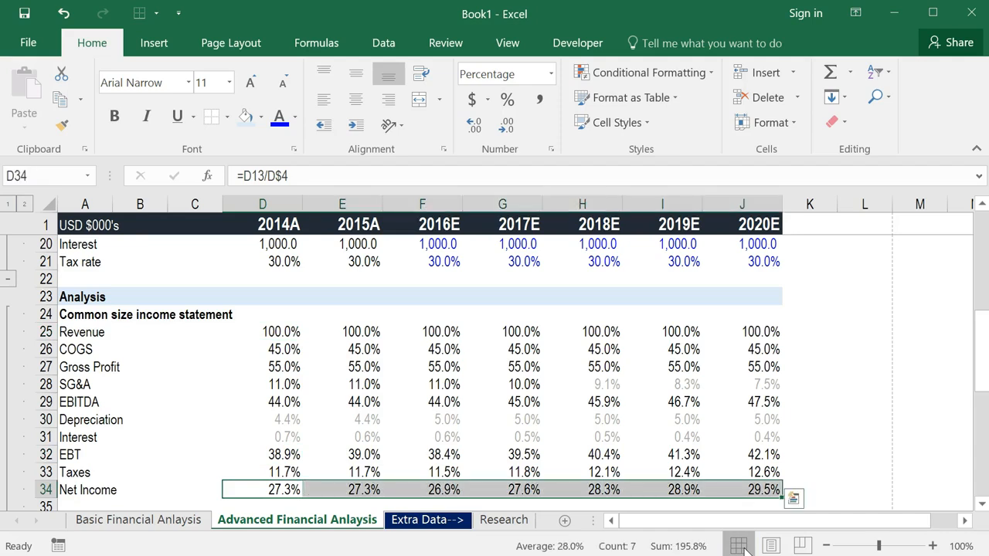
pyautogui.press('alt')
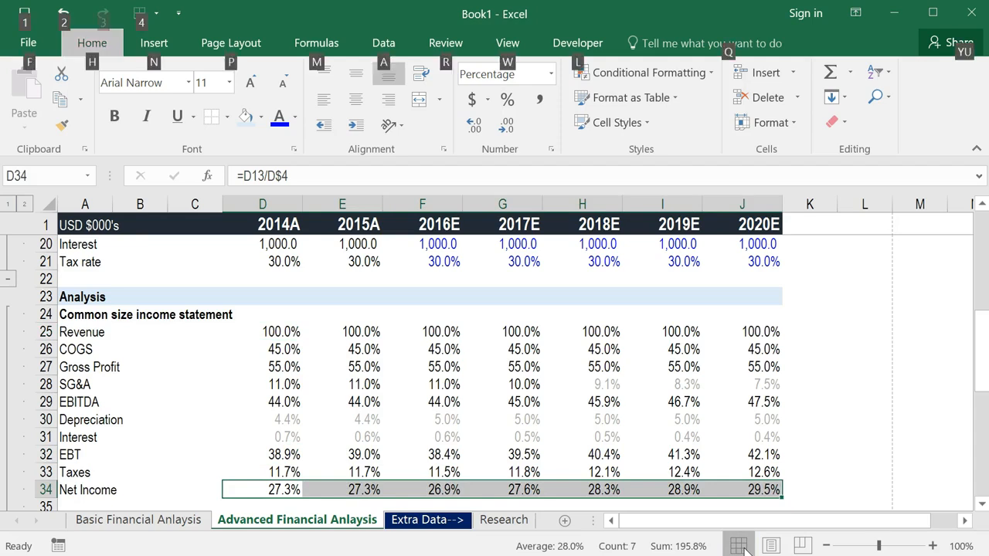
pyautogui.press('h')
pyautogui.press('l')
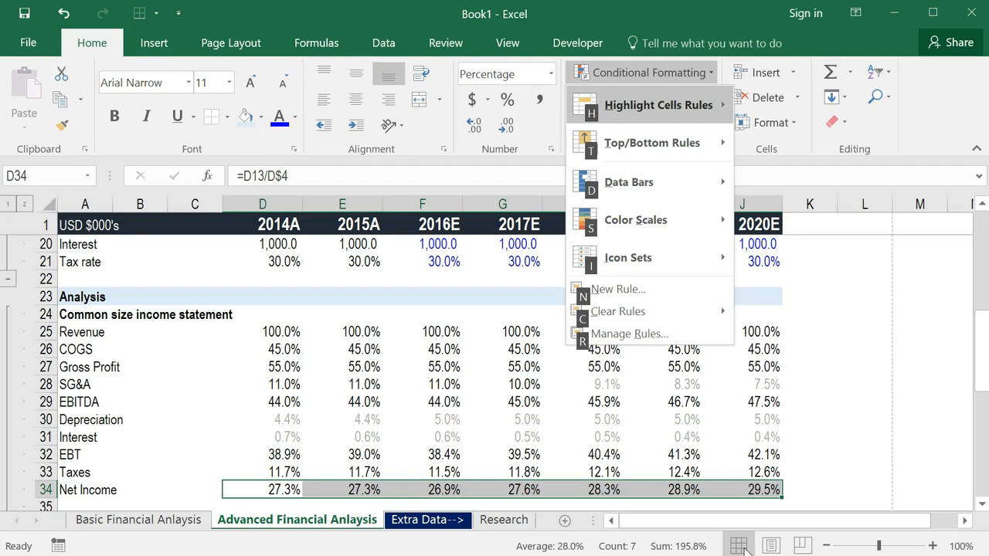
pyautogui.press('h')
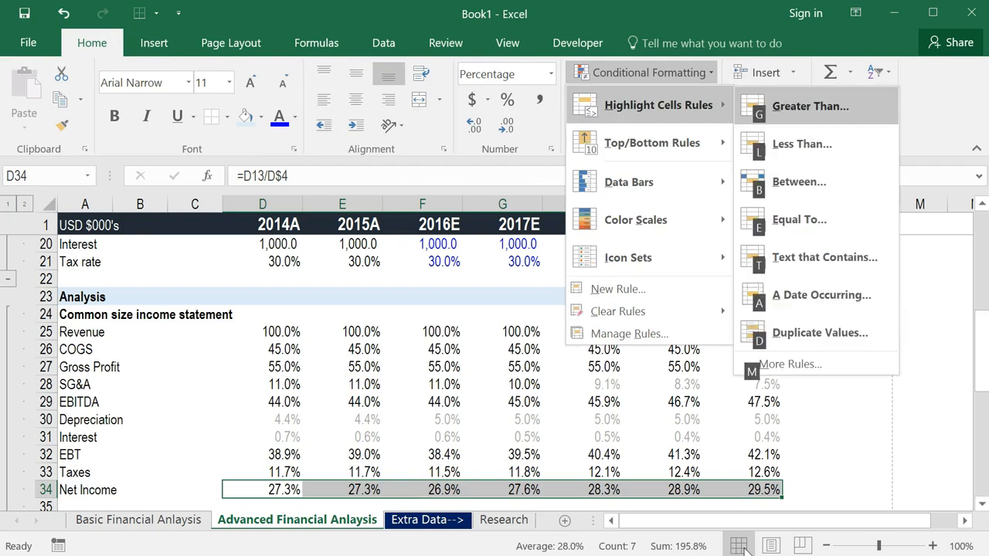
pyautogui.press('g')
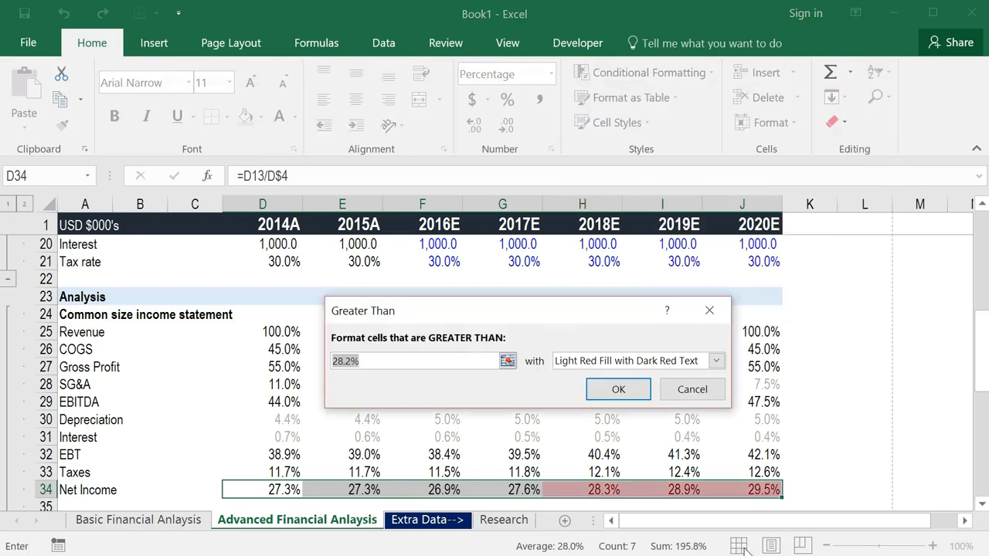
pyautogui.write('28%')
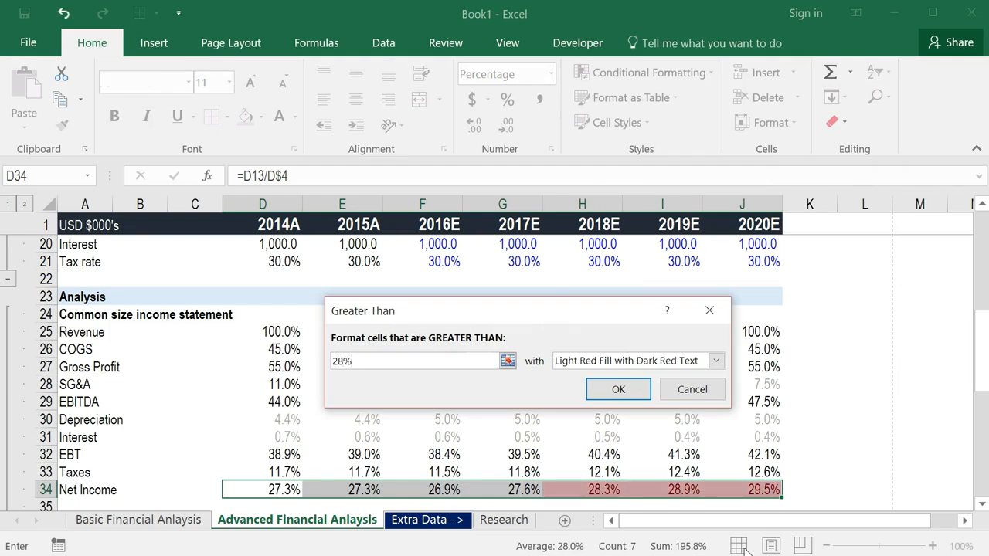
# Step: Format the Net Income Greater Than rule as Green Fill with Dark Green Text, apply it, and check the 2018E to 2020E cells
pyautogui.click(716, 361)
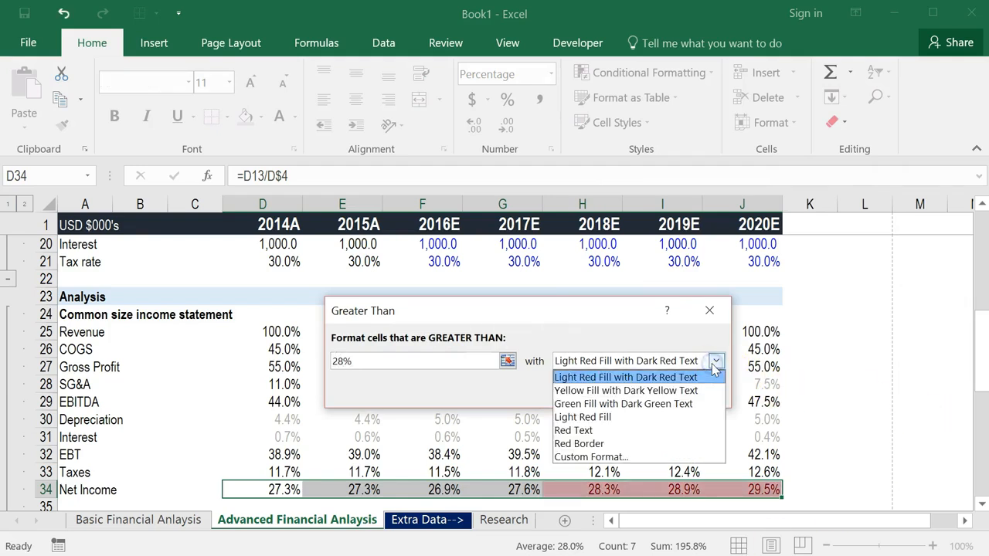
pyautogui.click(668, 404)
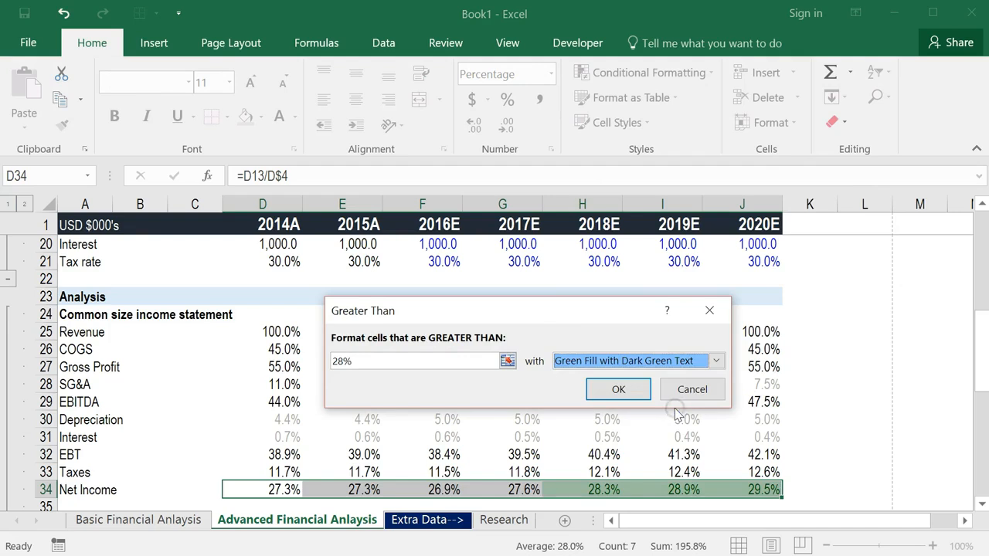
pyautogui.click(606, 389)
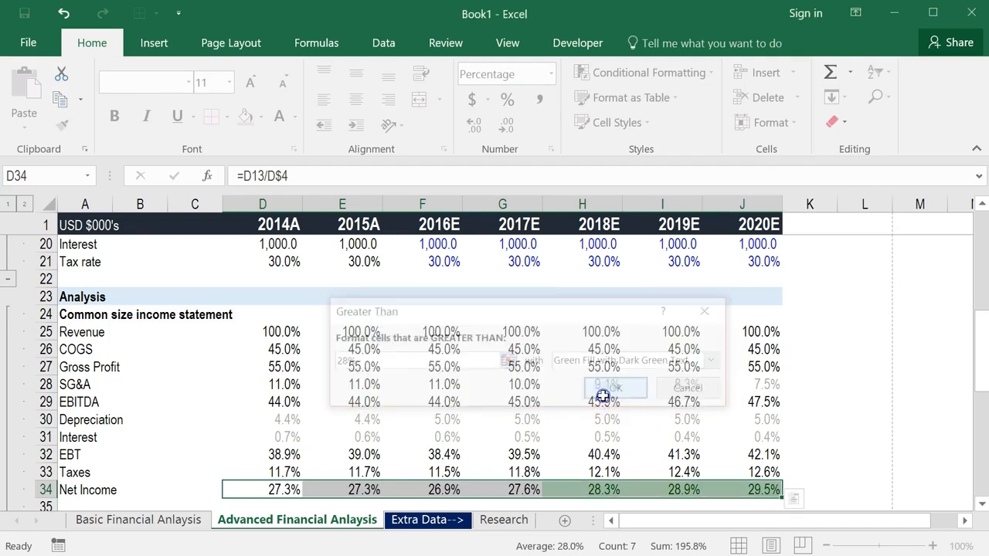
pyautogui.click(511, 459)
pyautogui.moveTo(570, 490); pyautogui.dragTo(757, 489)
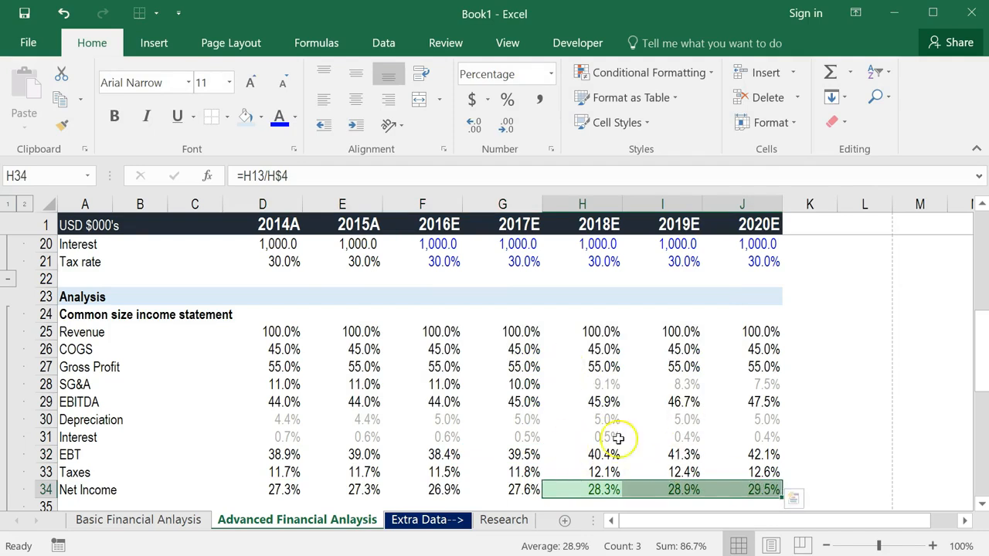
pyautogui.click(567, 454)
pyautogui.click(421, 455)
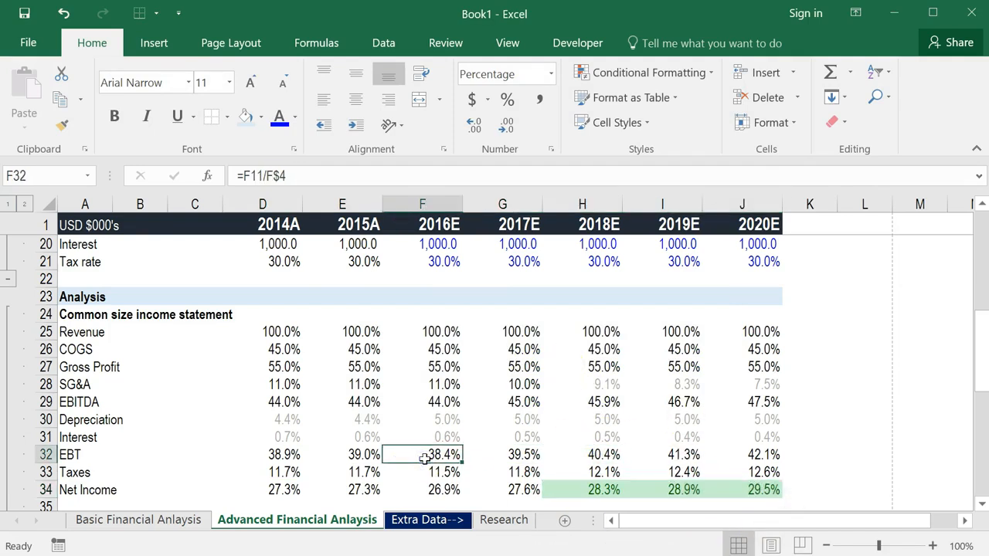
# Step: Set up a Greater Than conditional formatting rule with a threshold of 90000 for the EBITDA figures in row 49 (D49:J49)
pyautogui.scroll(-1, 519, 402)
pyautogui.scroll(-4, 520, 402)
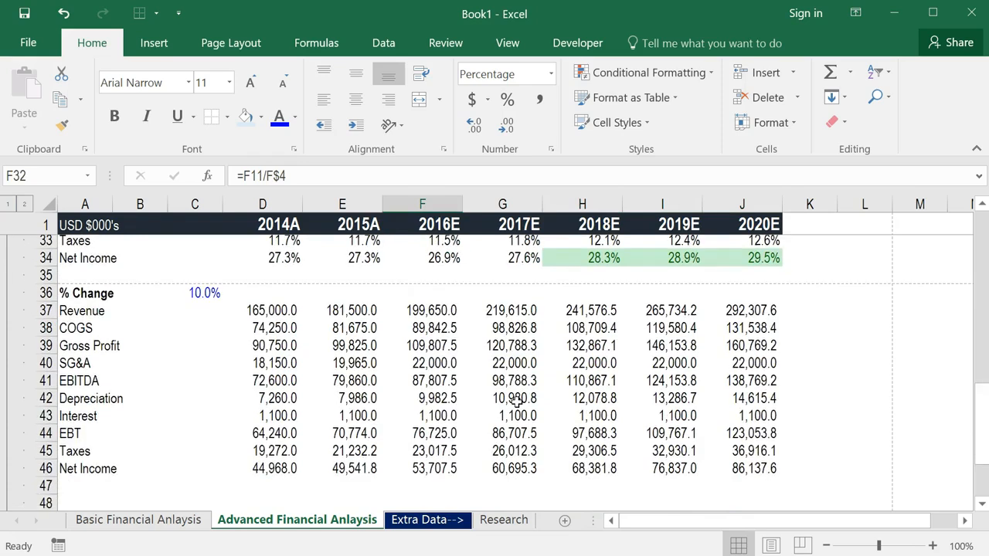
pyautogui.scroll(-2, 519, 402)
pyautogui.click(260, 381)
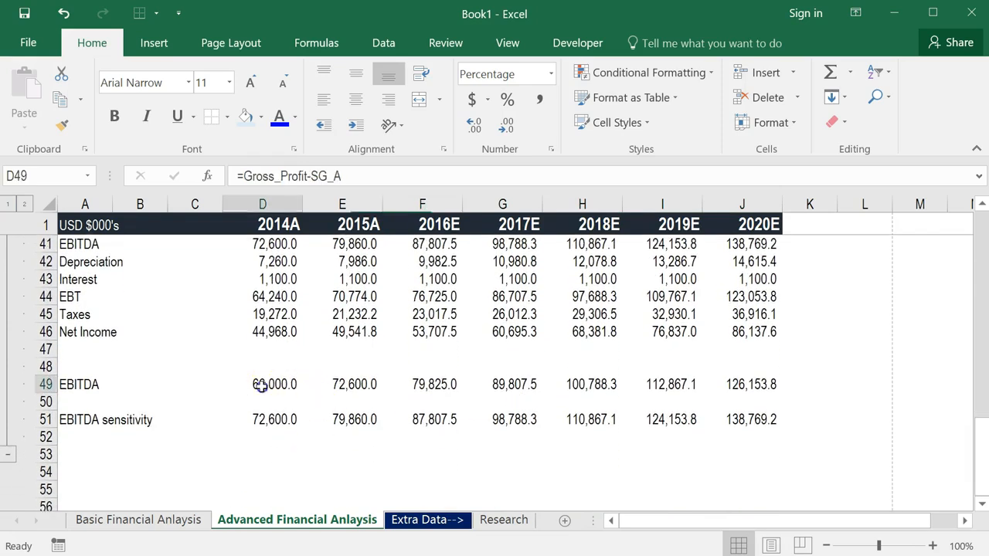
pyautogui.moveTo(789, 377); pyautogui.dragTo(790, 377)
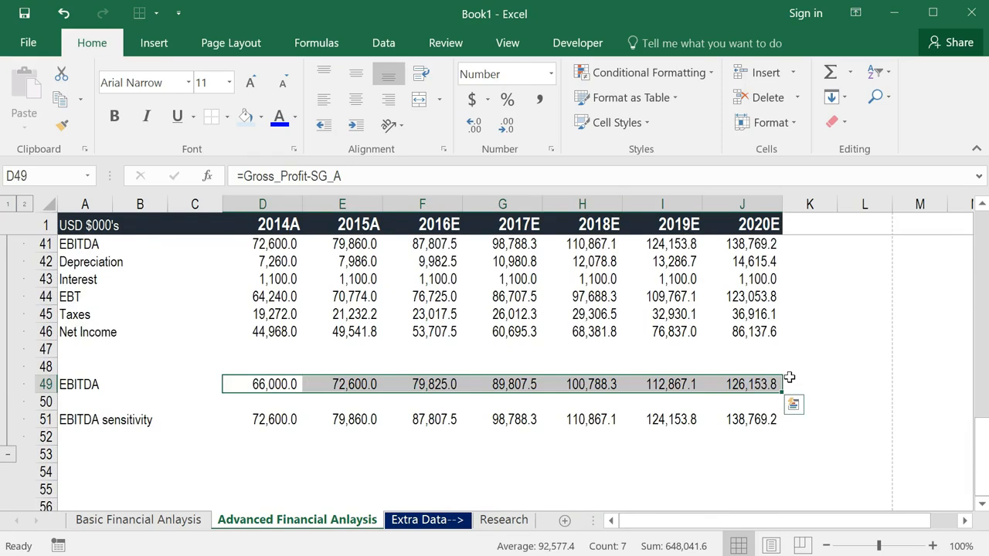
pyautogui.press('alt')
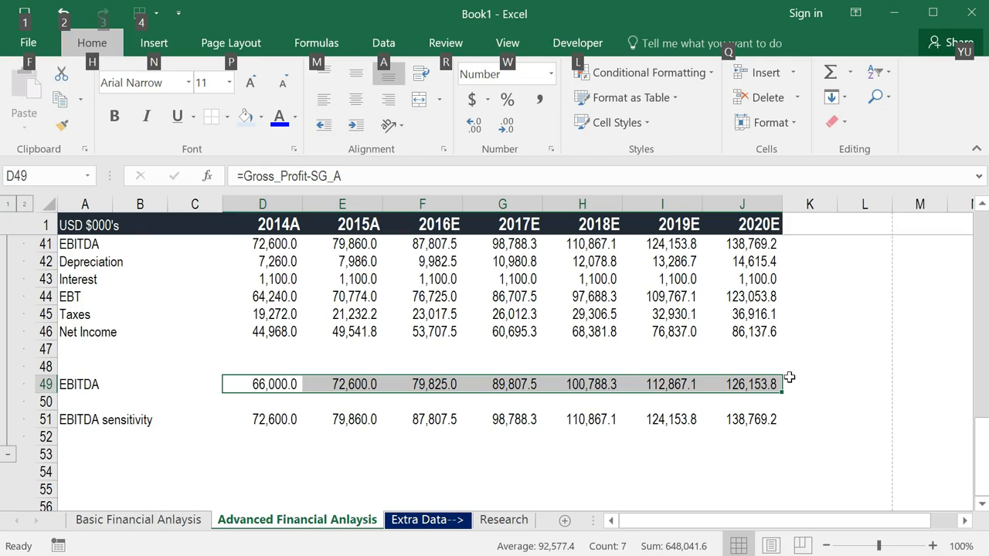
pyautogui.press('h')
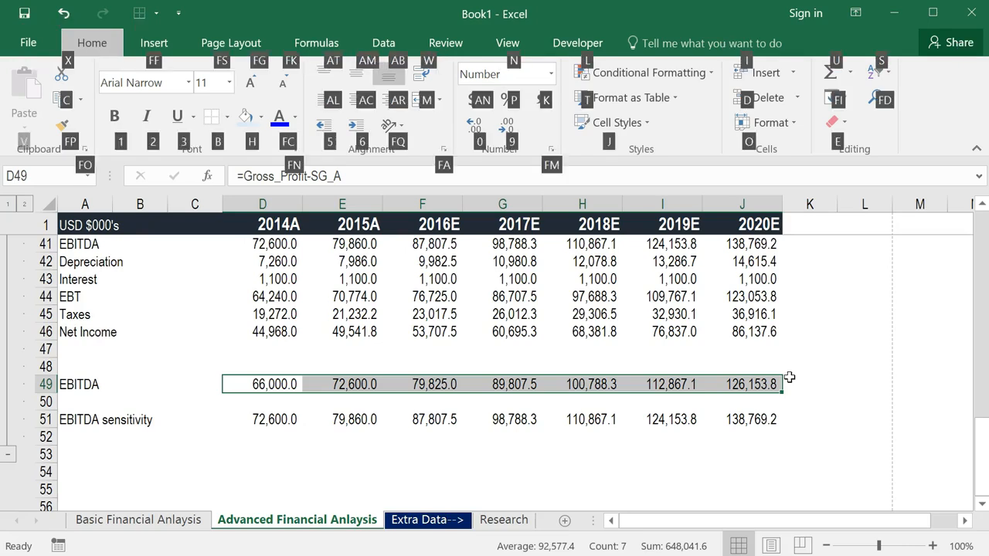
pyautogui.press('l')
pyautogui.press('h')
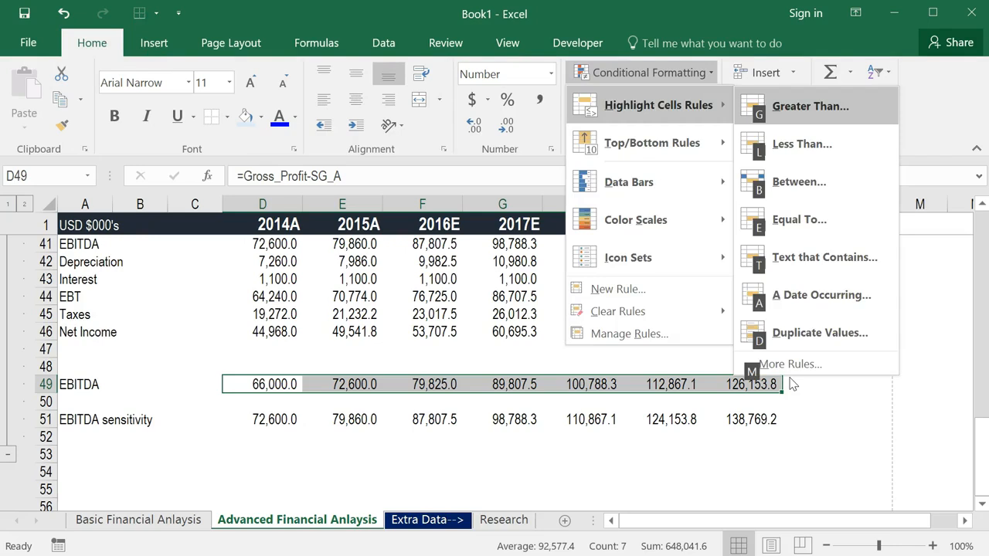
pyautogui.press('g')
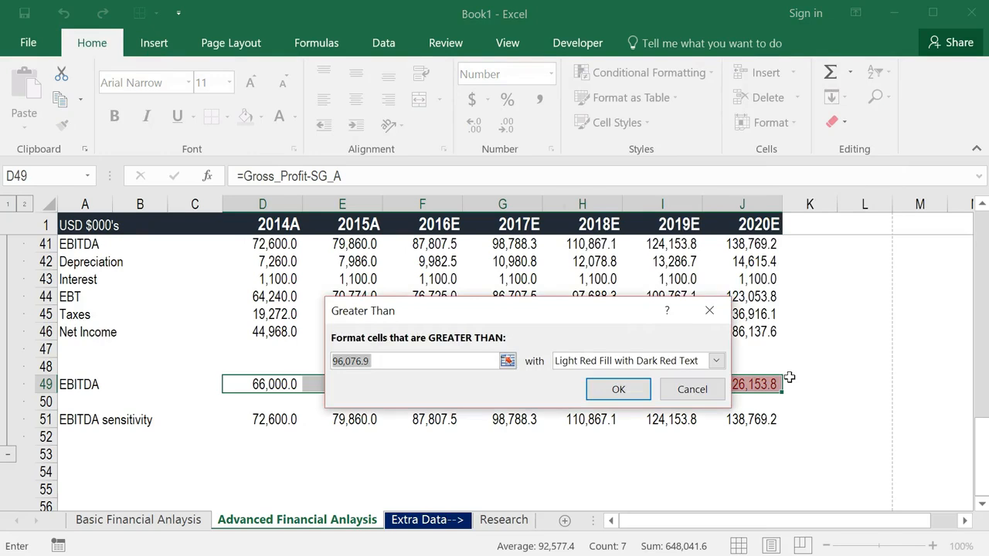
pyautogui.write('90000')
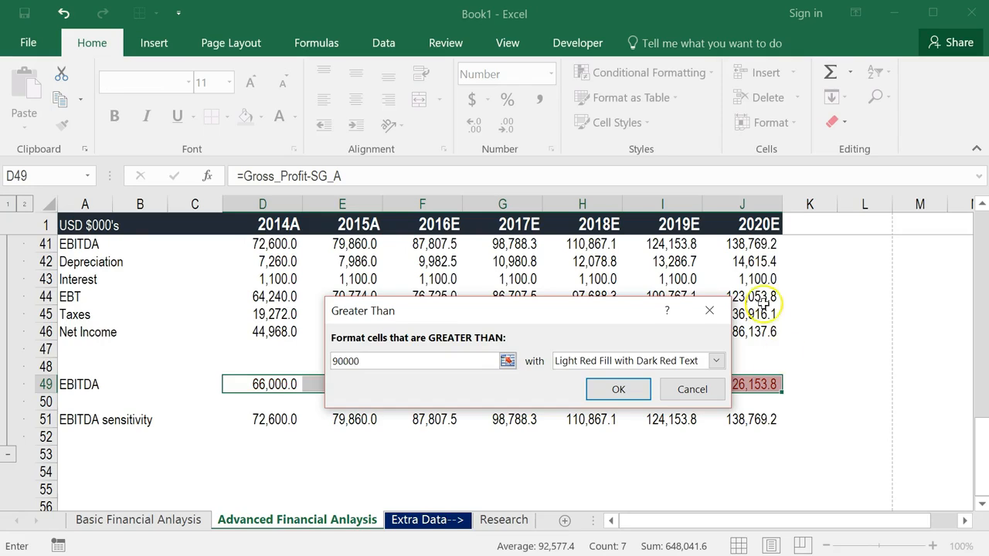
# Step: Format the EBITDA Greater Than rule as Green Fill with Dark Green Text and apply it
pyautogui.click(716, 360)
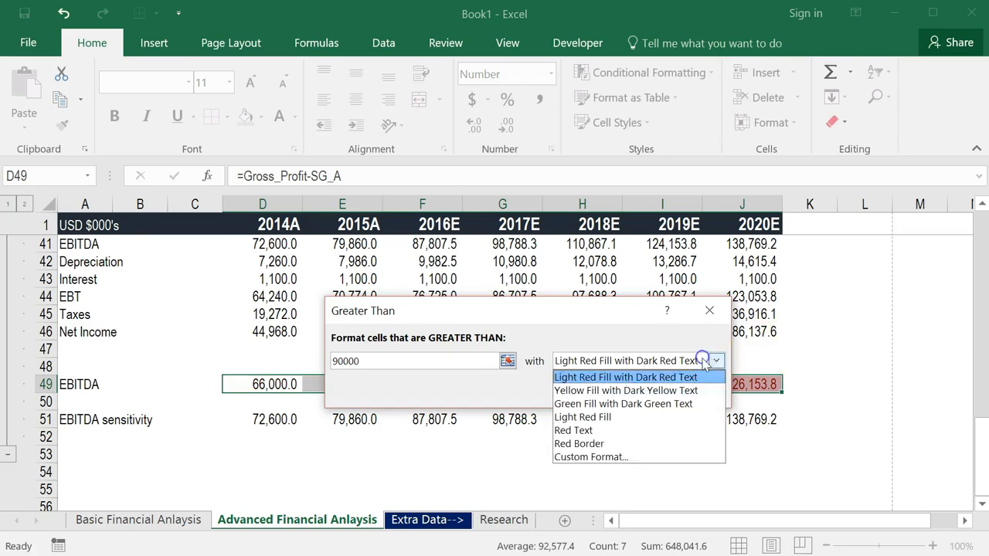
pyautogui.click(663, 403)
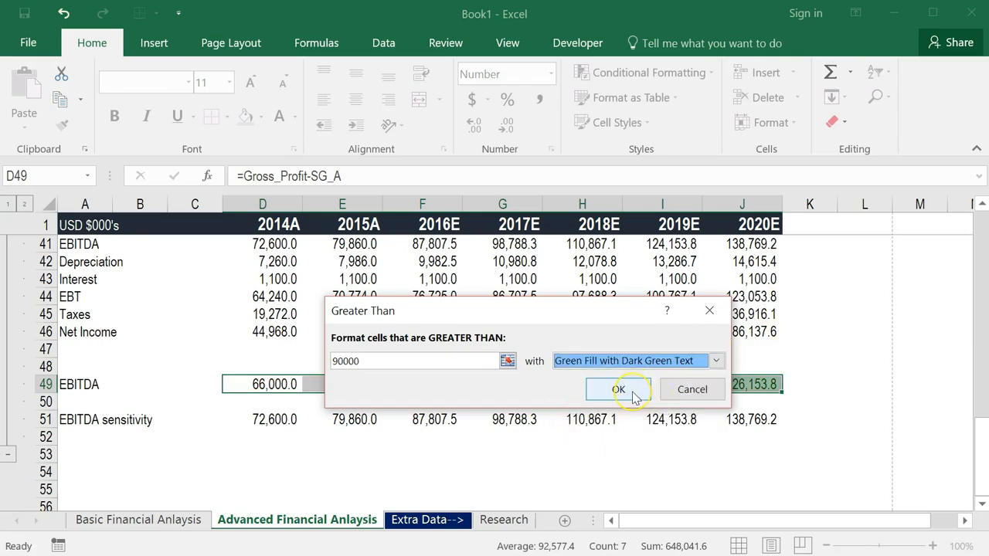
pyautogui.click(633, 392)
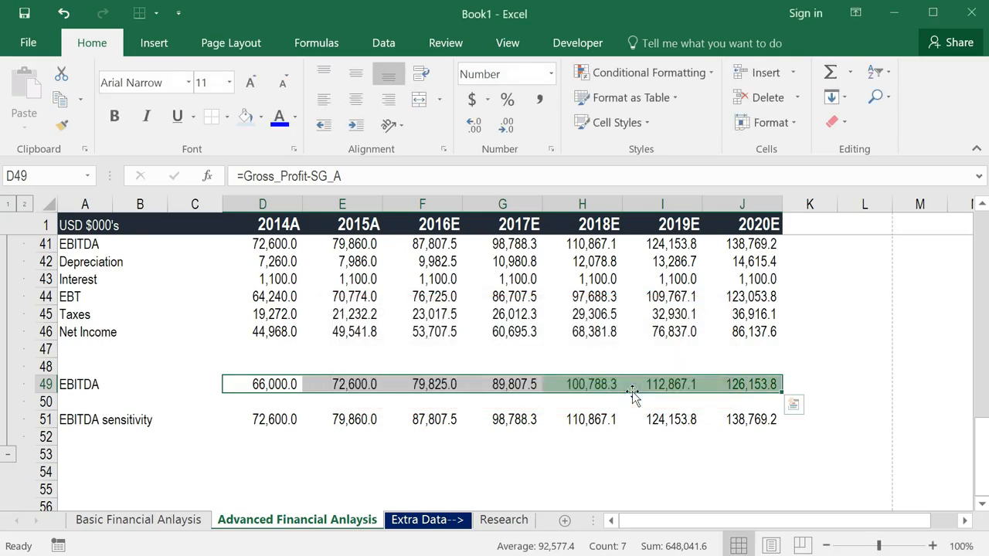
# Step: Add a Less Than rule to the same EBITDA figures with a threshold of 90000, using Light Red Fill with Dark Red Text
pyautogui.press('alt')
pyautogui.press('h')
pyautogui.press('l')
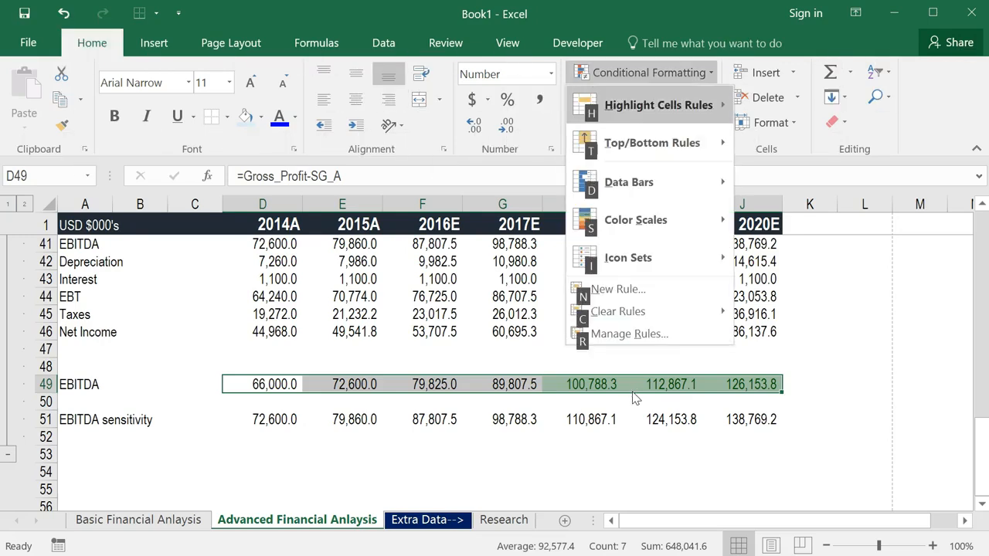
pyautogui.press('h')
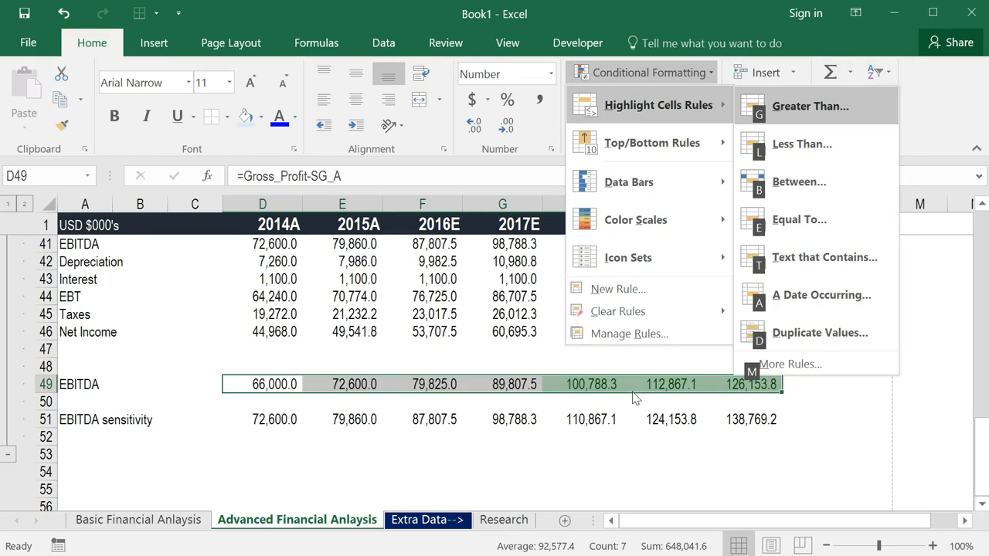
pyautogui.press('l')
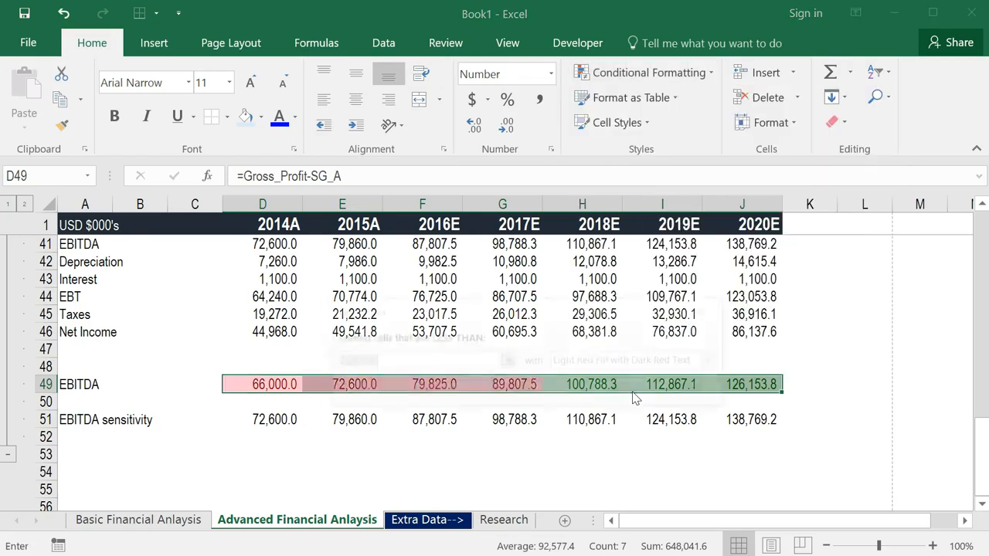
pyautogui.write('9000')
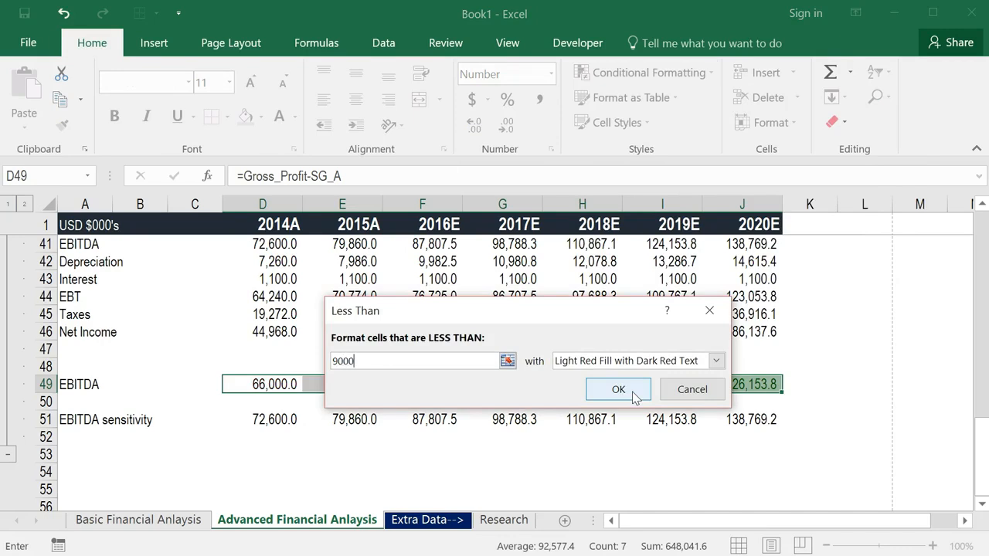
pyautogui.write('0')
pyautogui.click(618, 389)
pyautogui.click(570, 435)
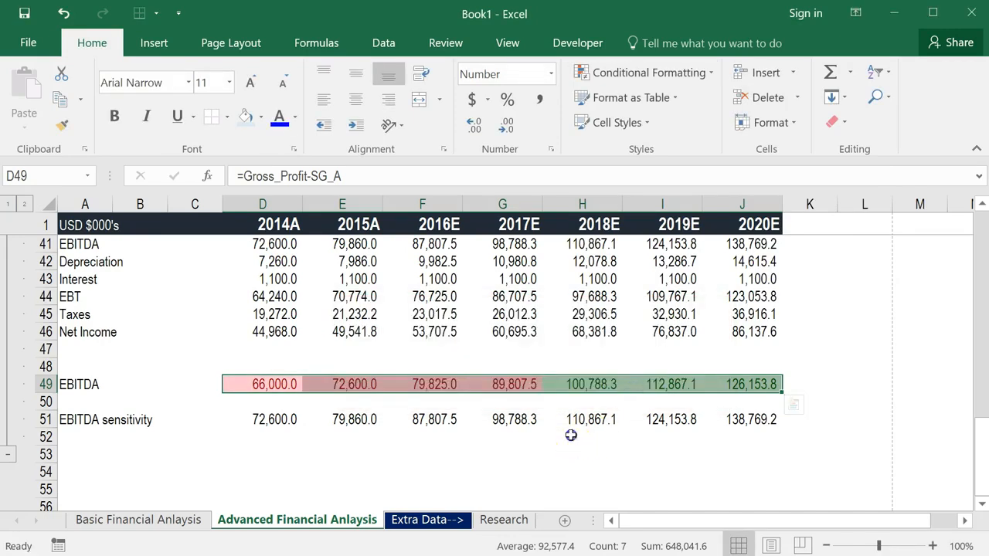
# Step: Examine how the two rules colour the EBITDA row, especially around the 2017E and 2018E figures
pyautogui.click(262, 461)
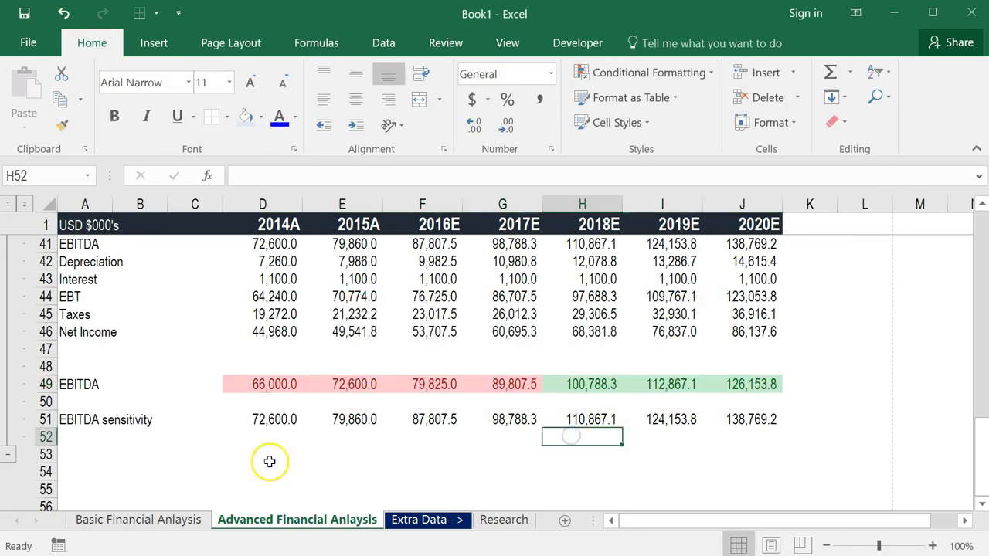
pyautogui.click(554, 385)
pyautogui.click(501, 390)
pyautogui.click(560, 385)
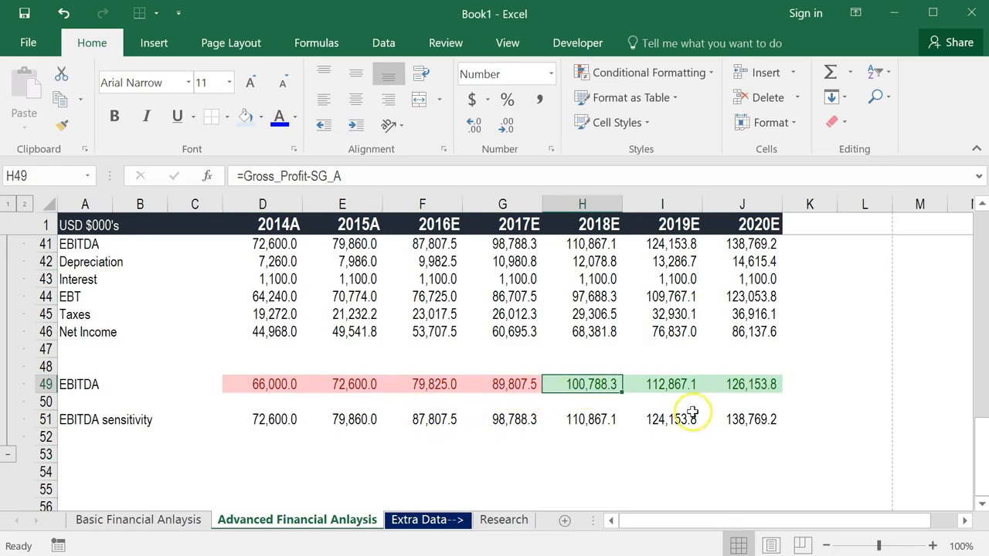
pyautogui.click(455, 449)
pyautogui.click(163, 459)
pyautogui.scroll(2, 166, 459)
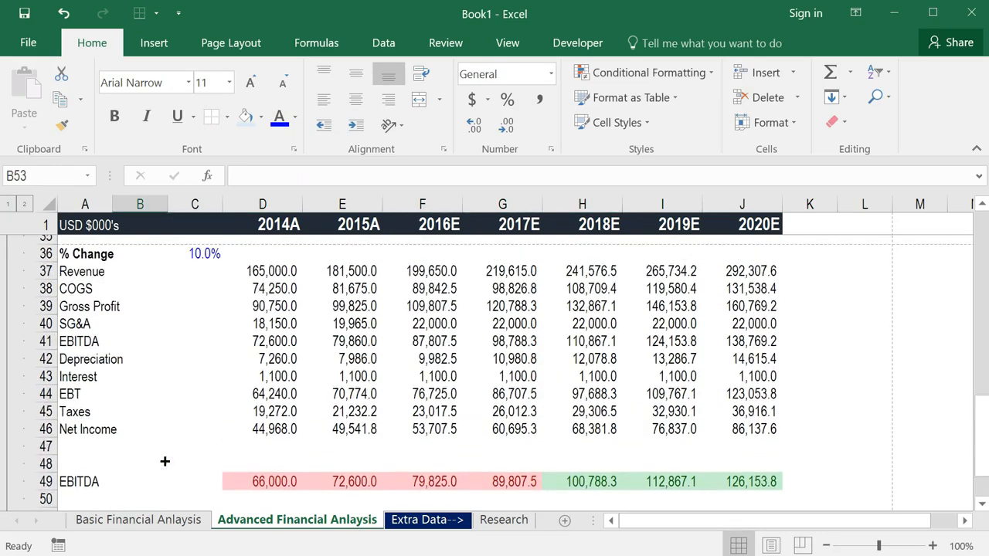
pyautogui.scroll(-3, 203, 474)
pyautogui.scroll(1, 185, 433)
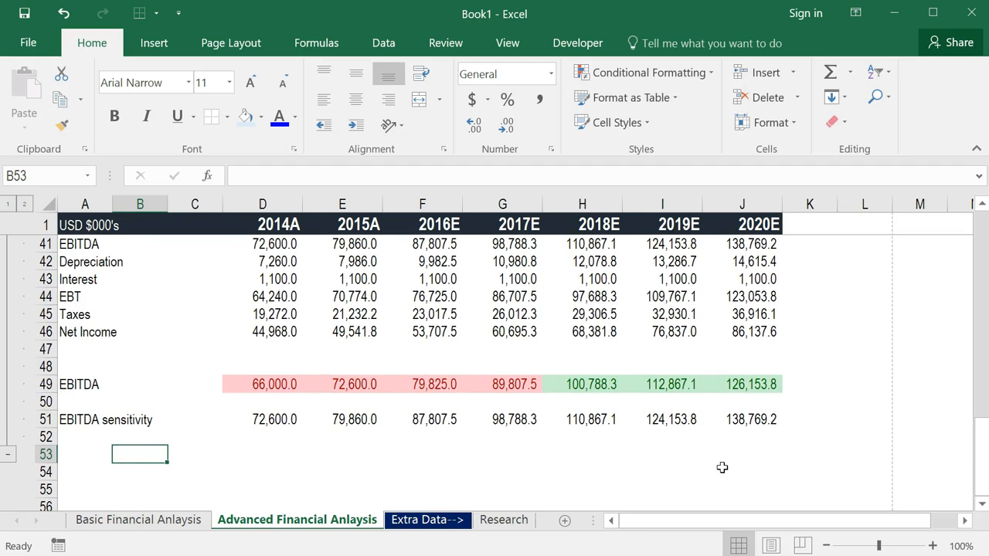
# Step: Collapse all row groups to show only the Income Statement, Assumptions and Analysis headings, and select cell A2
pyautogui.click(8, 204)
pyautogui.scroll(2, 98, 280)
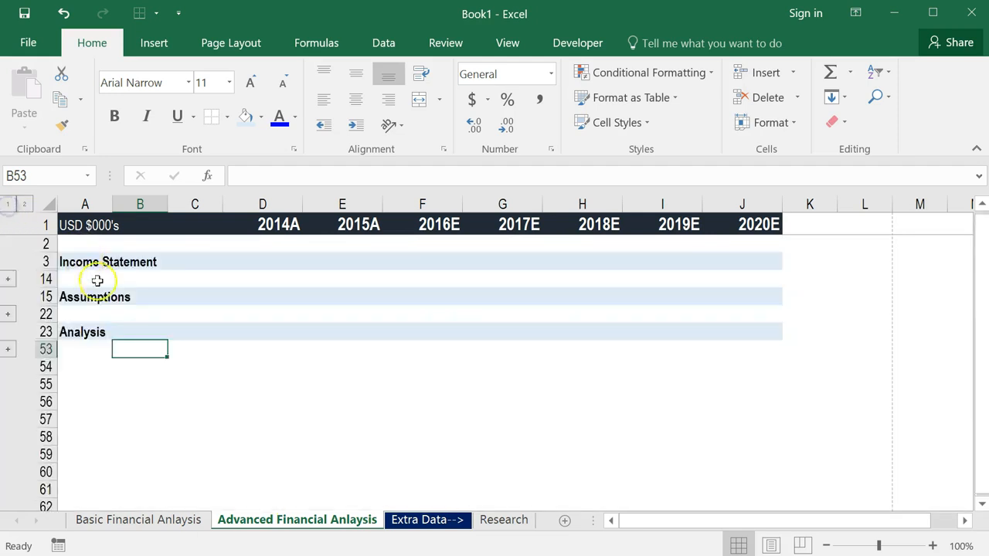
pyautogui.click(84, 243)
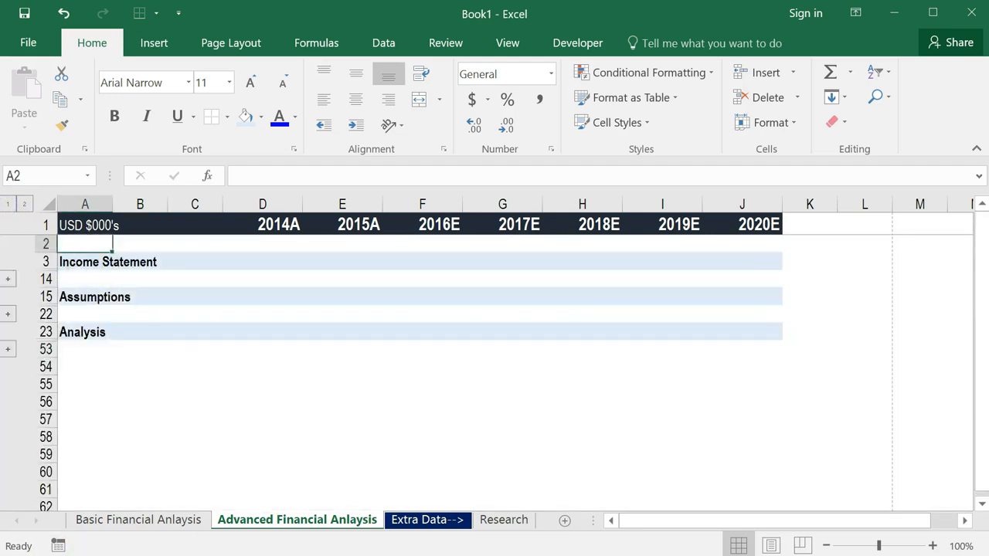